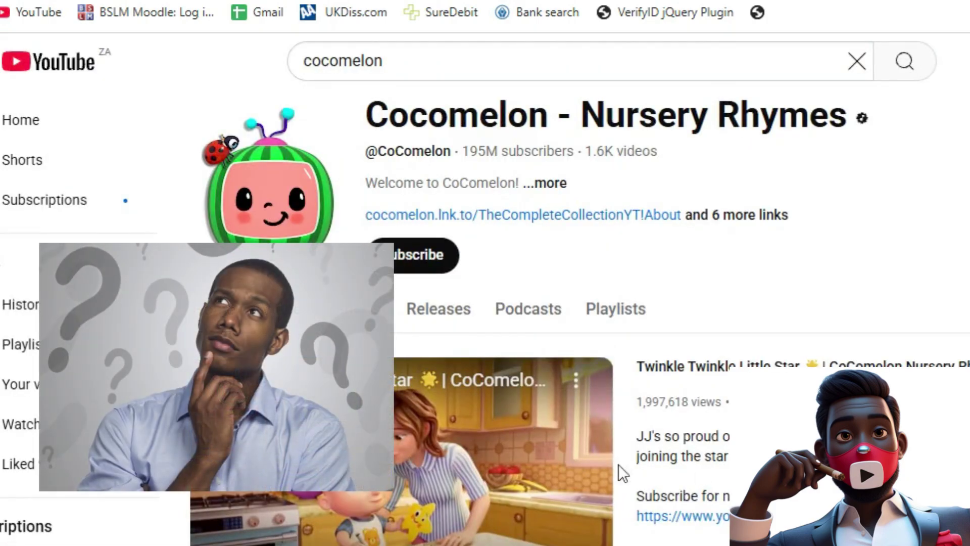
# Watch the featured Twinkle Twinkle video full screen, then scroll through the Cocomelon channel rows.
pyautogui.scroll(-2, 280, 479)
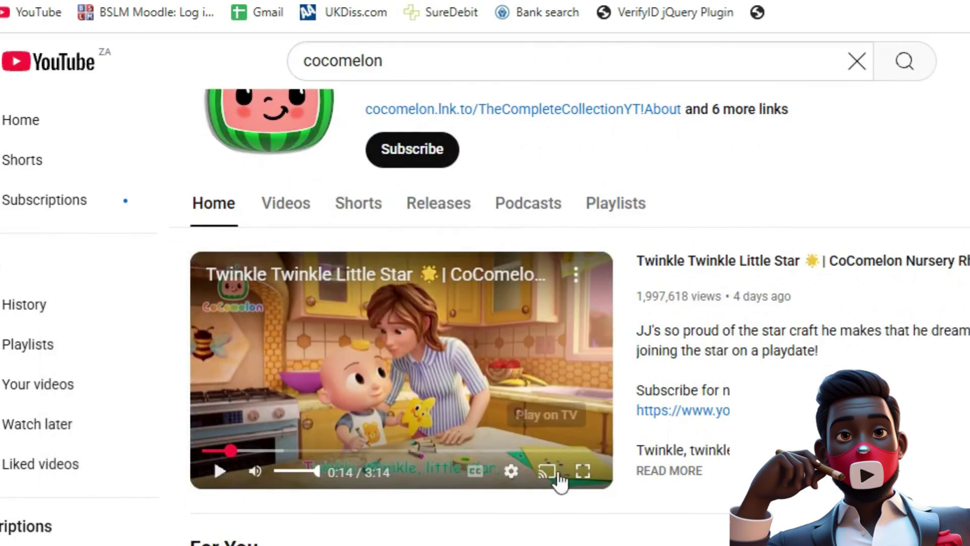
pyautogui.press('f')
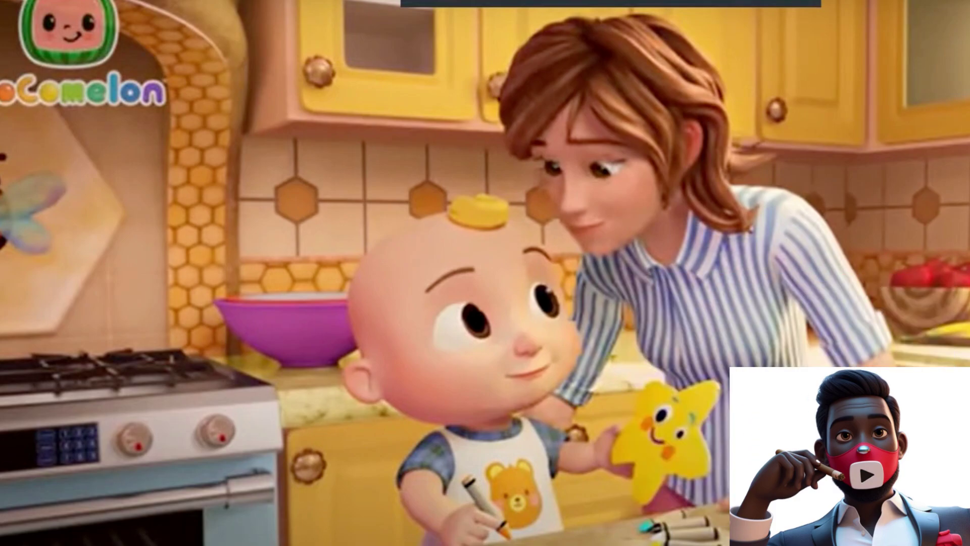
pyautogui.press('Escape')
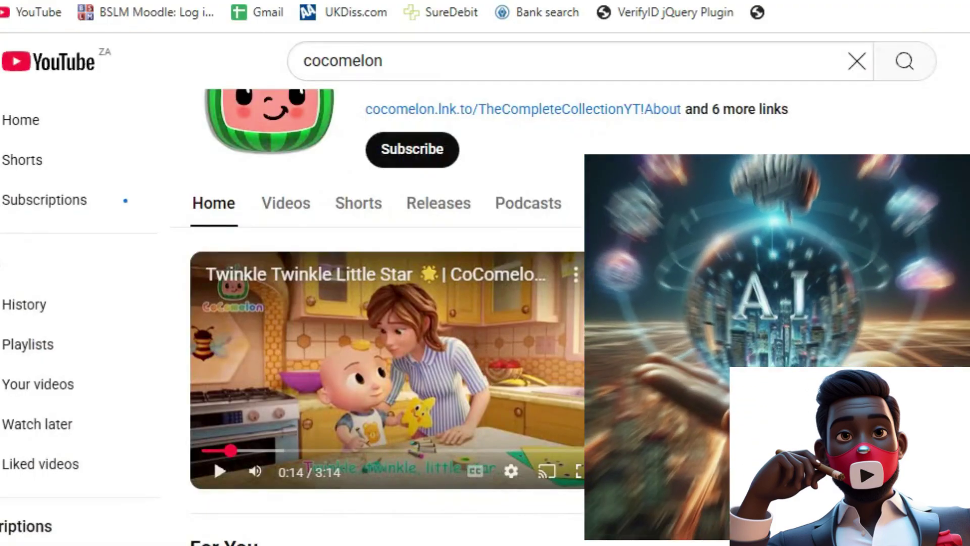
pyautogui.scroll(-5, 505, 313)
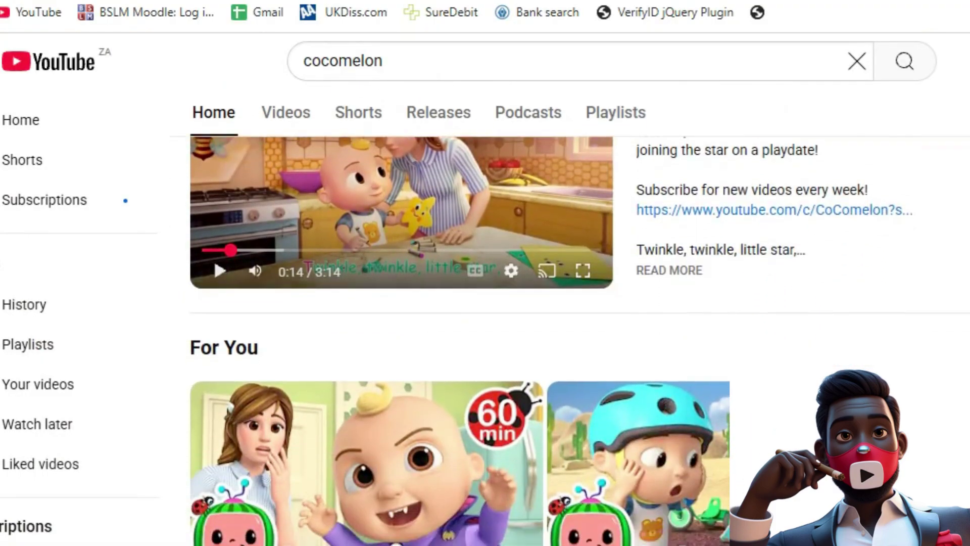
pyautogui.scroll(-7, 505, 313)
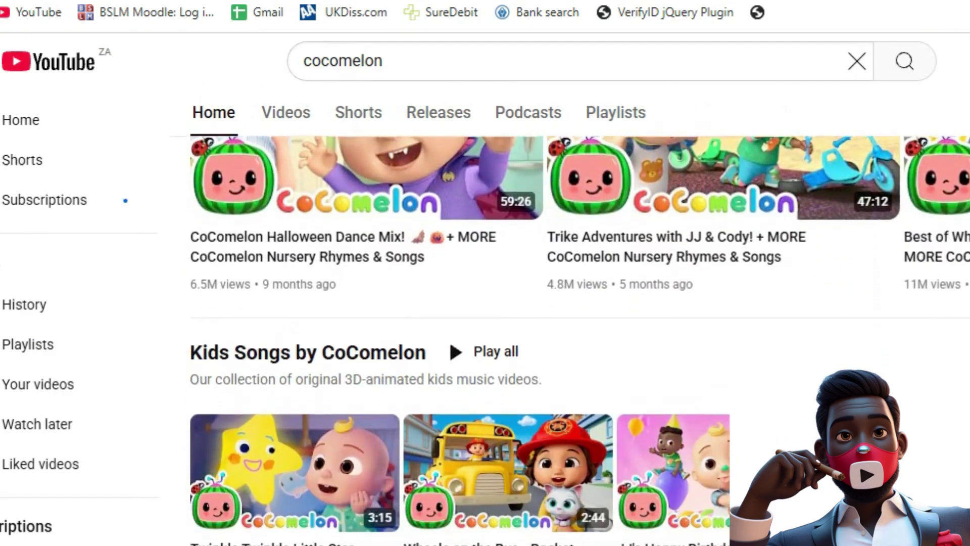
pyautogui.scroll(-7, 505, 313)
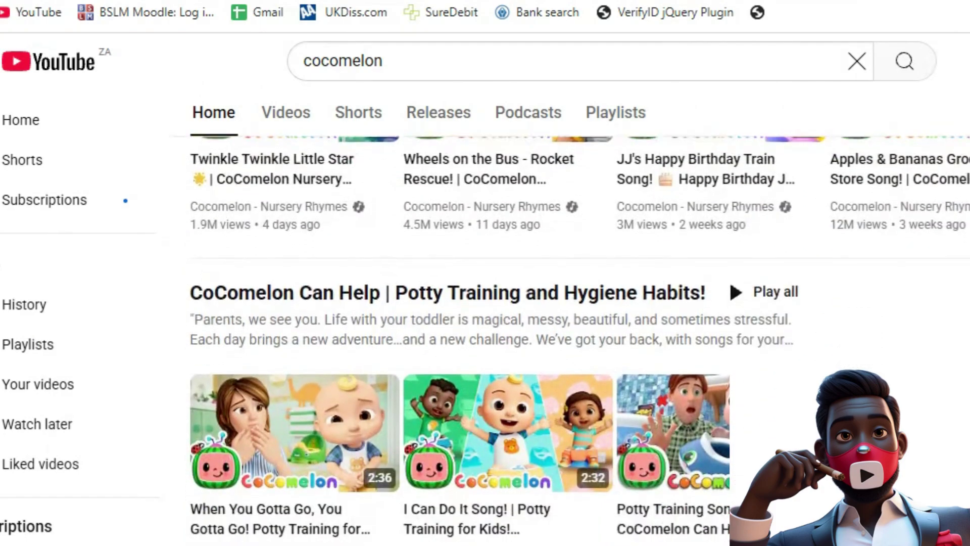
pyautogui.scroll(-8, 505, 314)
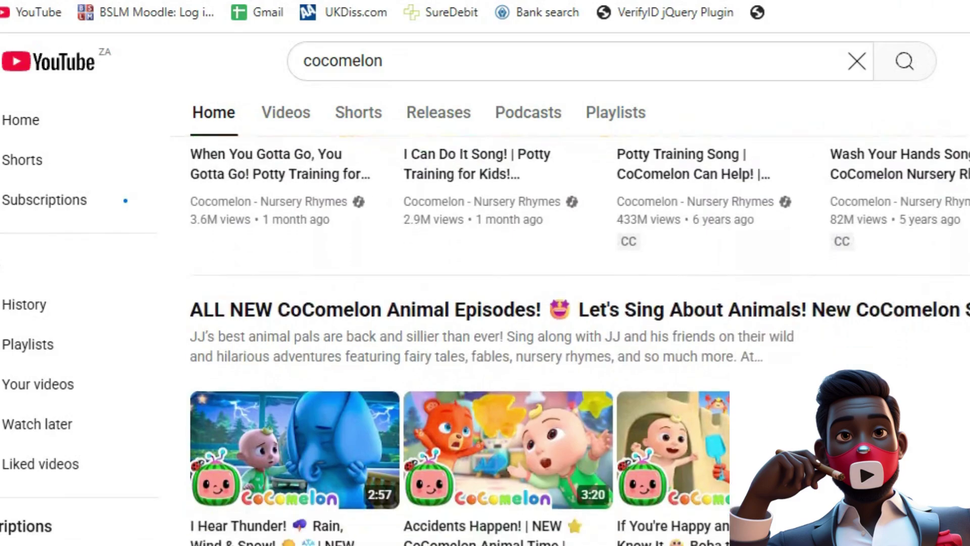
pyautogui.scroll(-8, 505, 313)
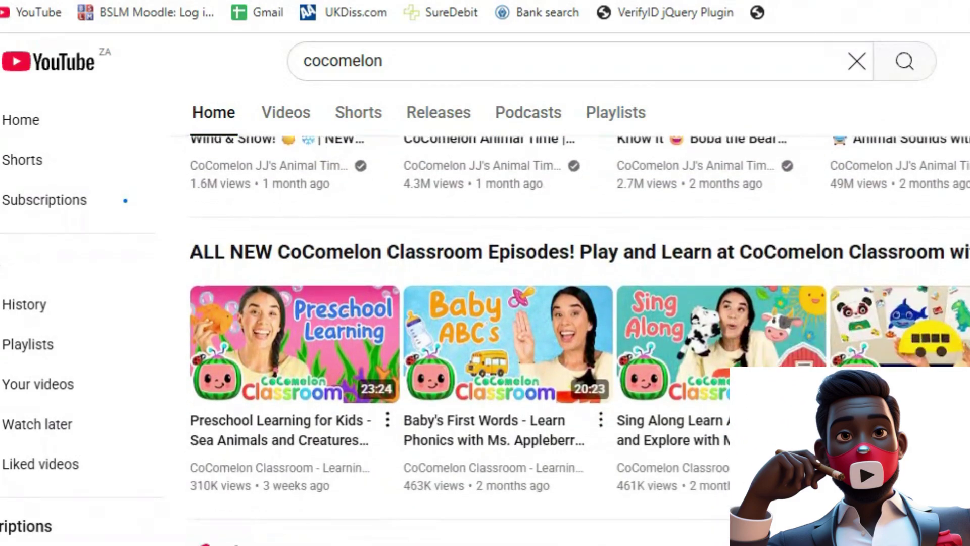
pyautogui.scroll(-8, 506, 313)
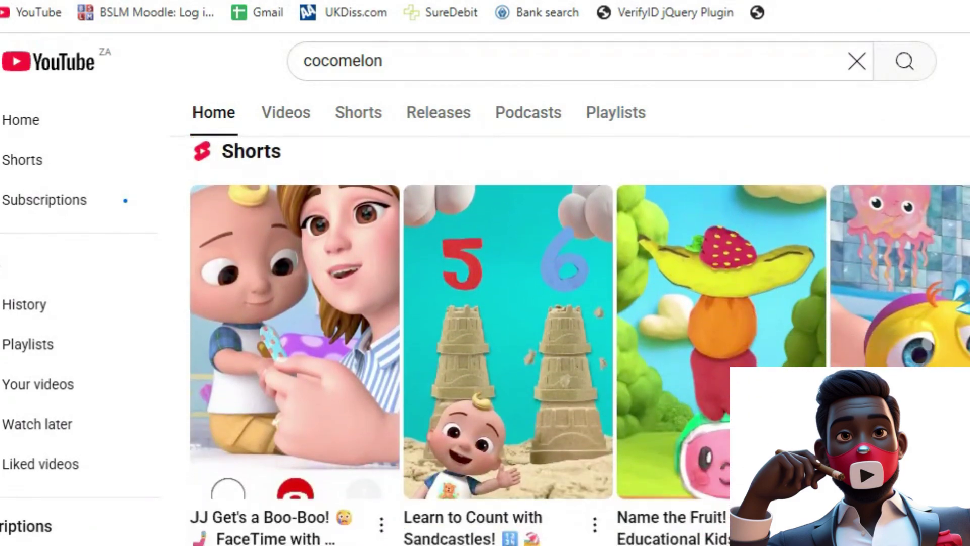
pyautogui.scroll(-7, 506, 313)
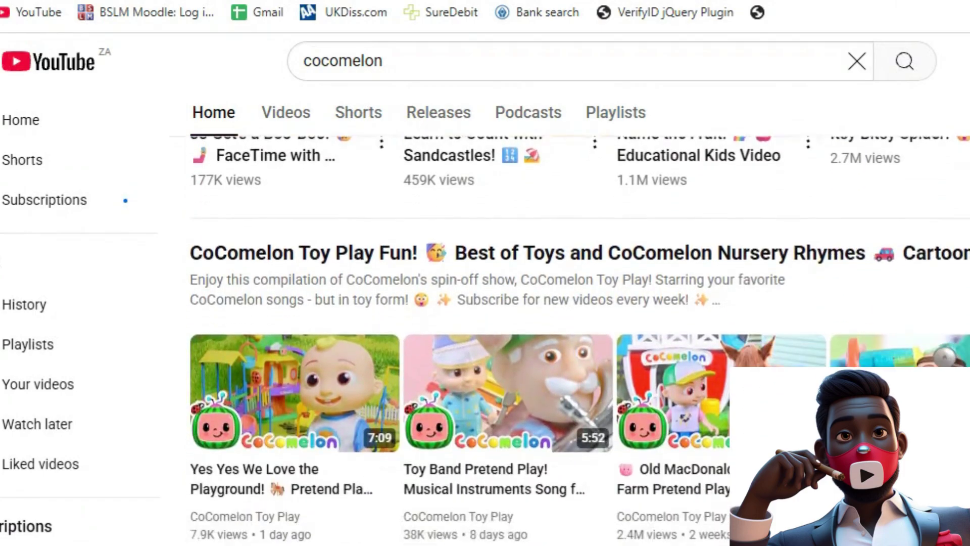
pyautogui.scroll(-7, 505, 313)
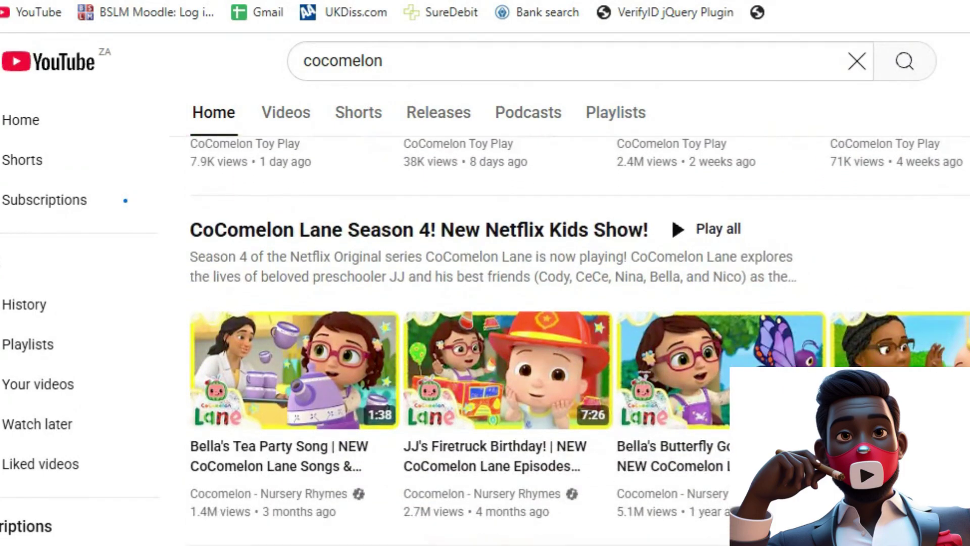
pyautogui.scroll(-1, 505, 313)
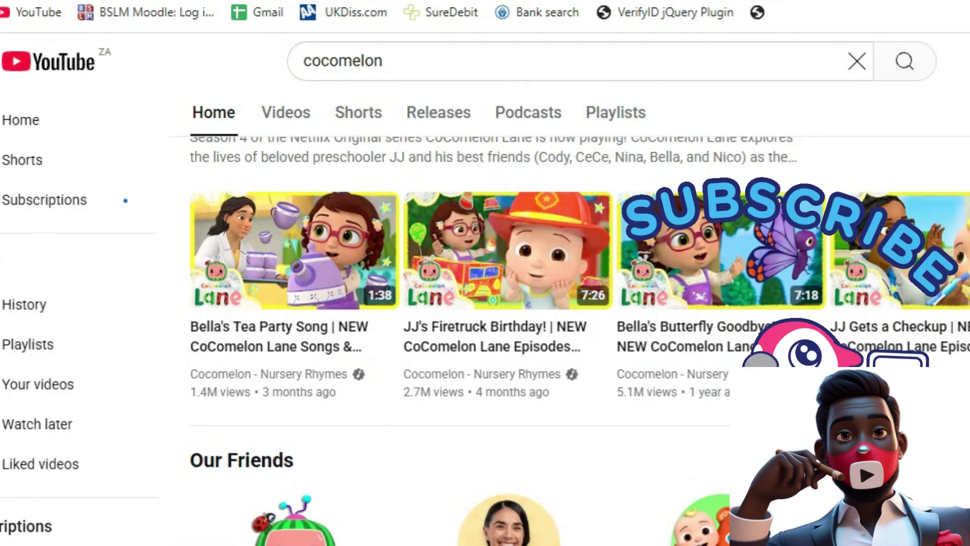
pyautogui.scroll(15, 476, 478)
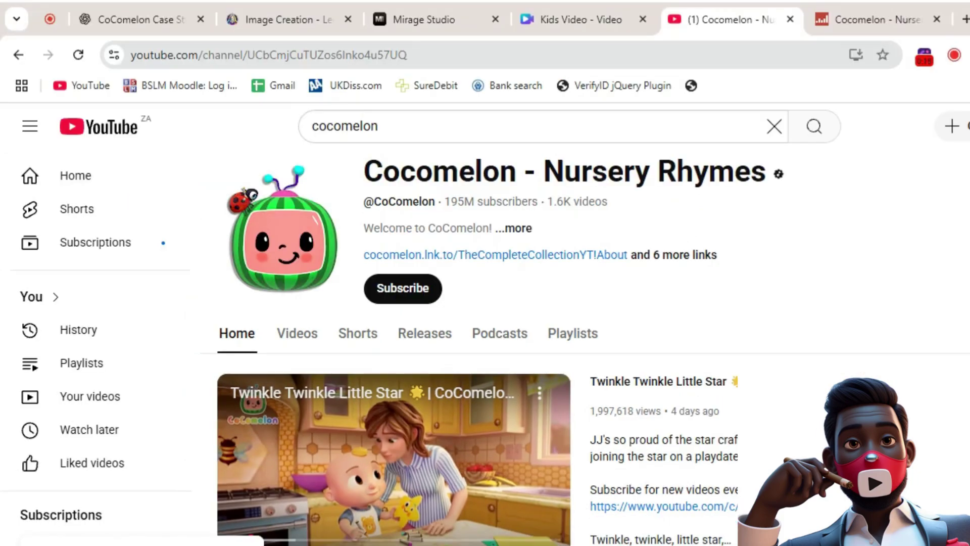
# Play the featured video full screen again and keep scrolling down the channel page.
pyautogui.scroll(-2, 485, 344)
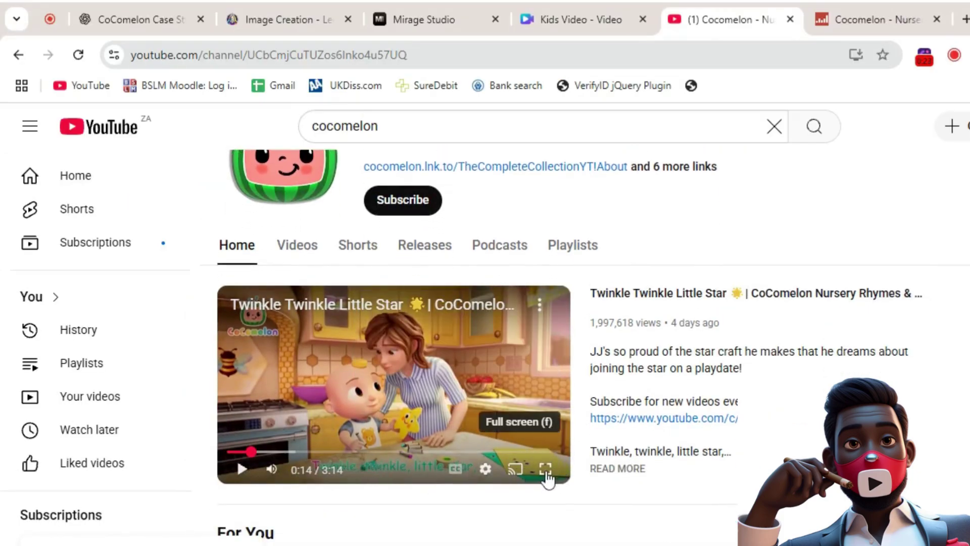
pyautogui.click(545, 469)
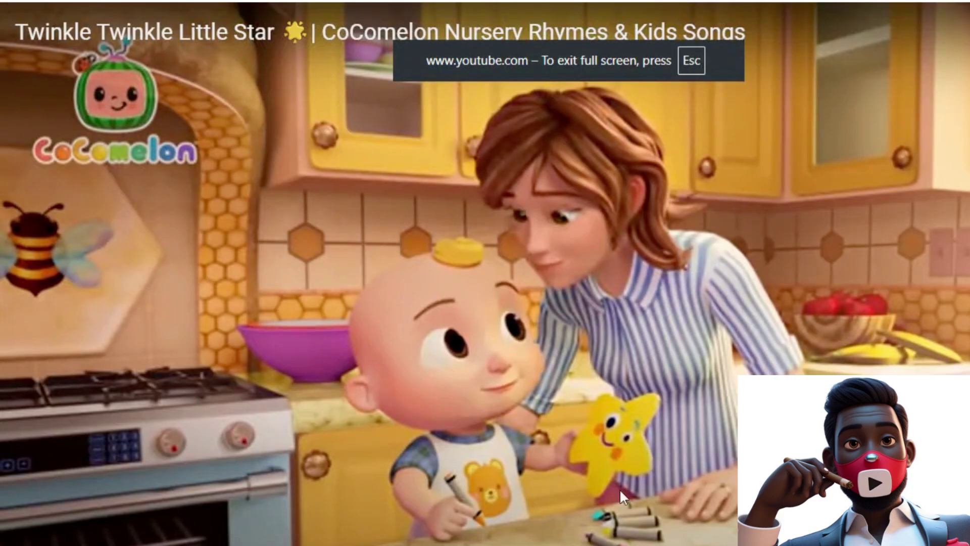
pyautogui.press('Escape')
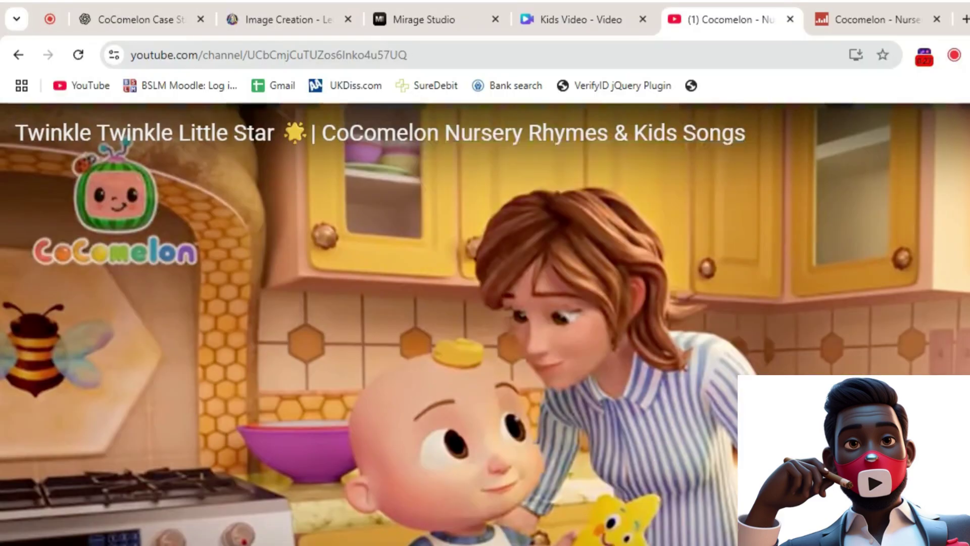
pyautogui.scroll(-6, 556, 354)
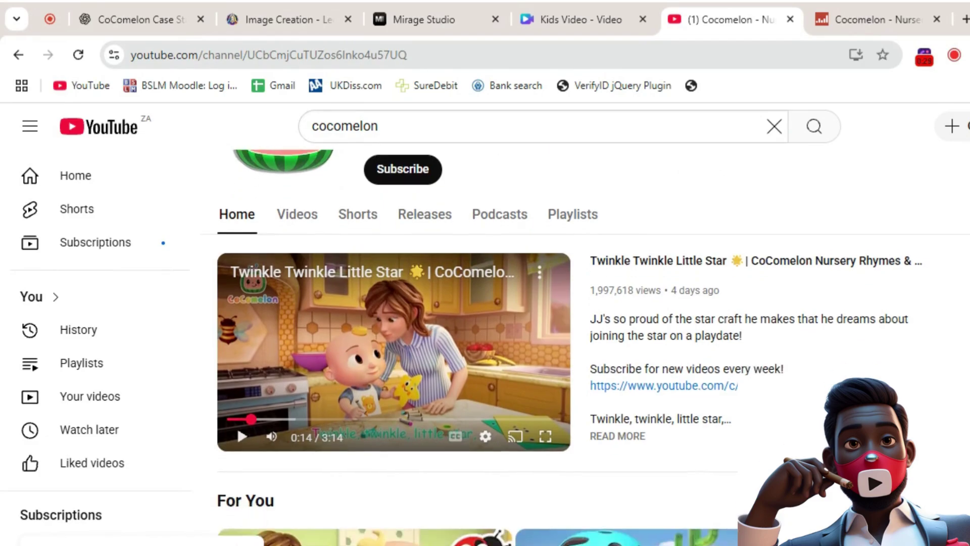
pyautogui.scroll(-5, 555, 353)
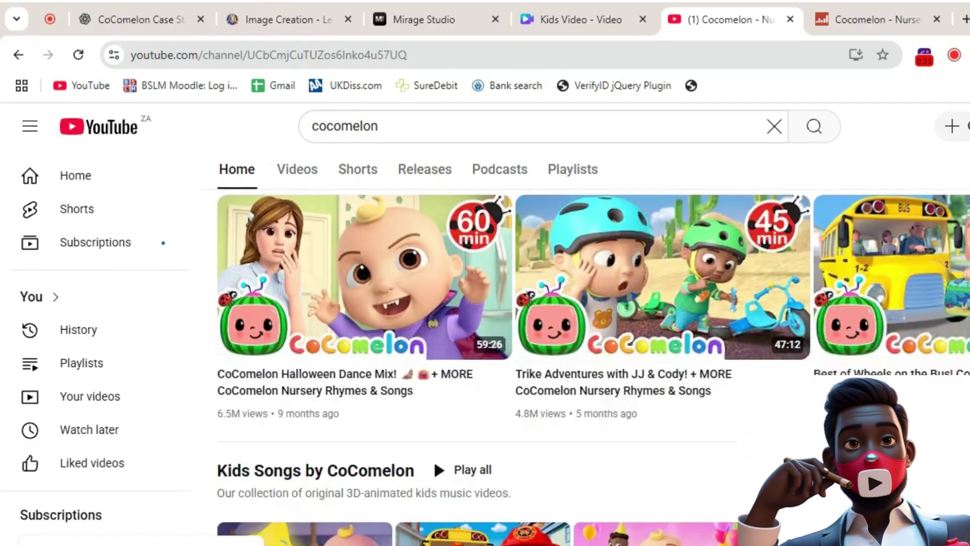
pyautogui.scroll(-6, 555, 353)
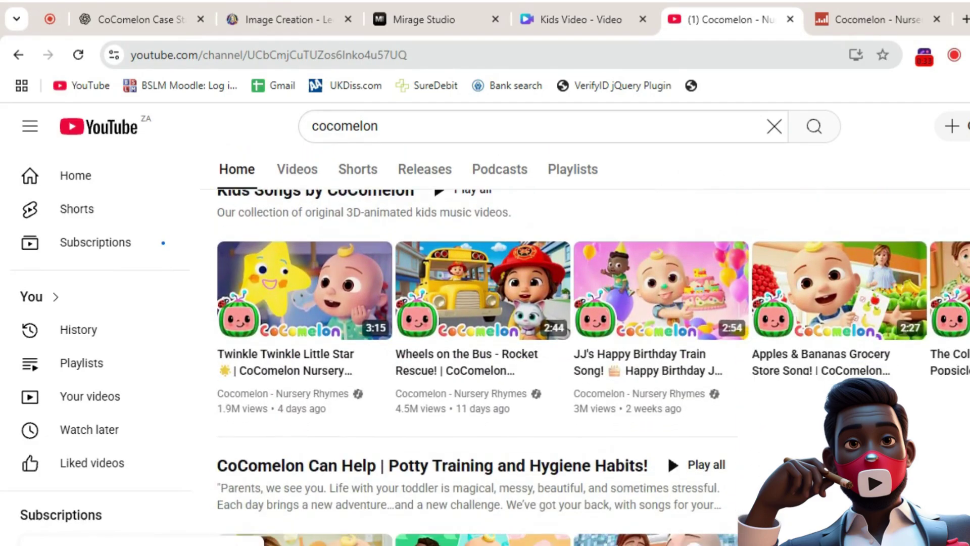
pyautogui.scroll(-6, 555, 354)
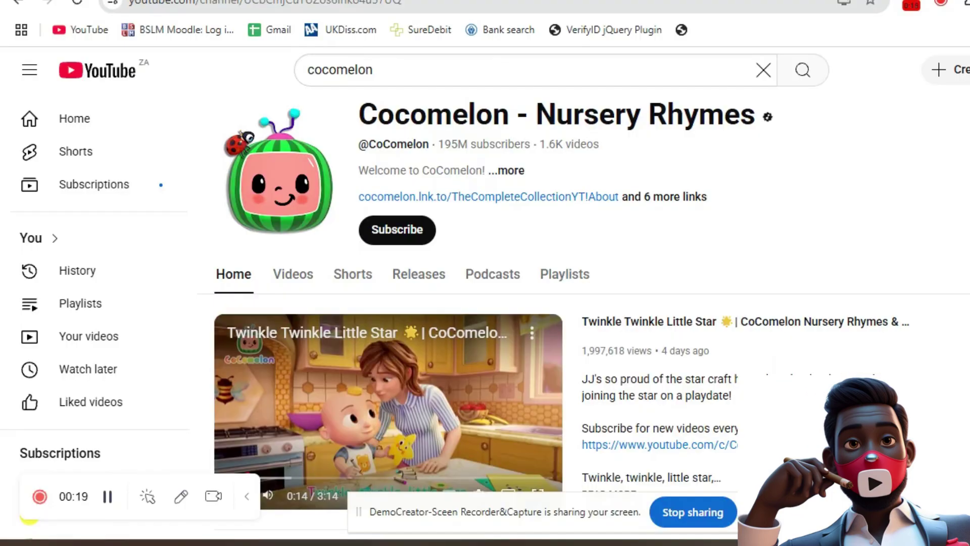
# Expand the featured video to full screen once more, then scroll further down the channel.
pyautogui.scroll(-2, 298, 424)
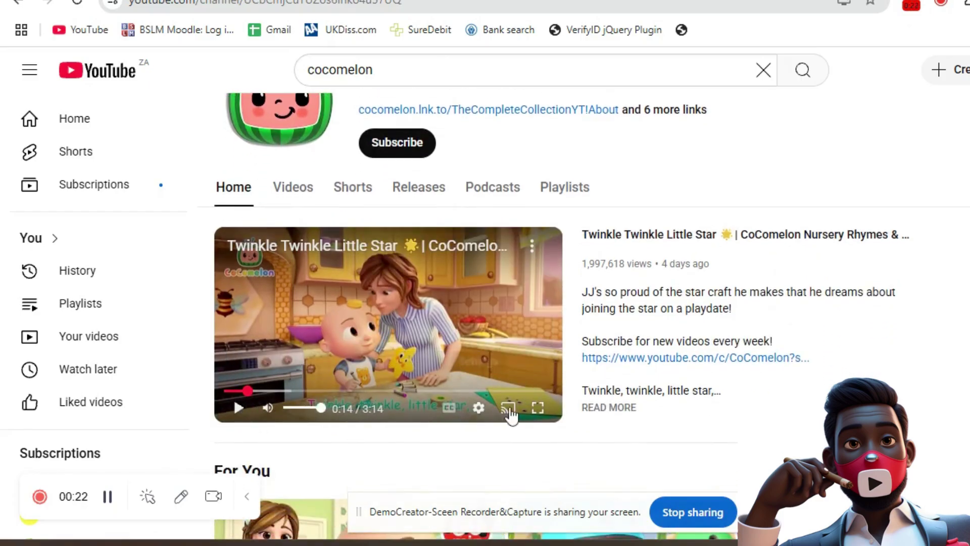
pyautogui.click(537, 408)
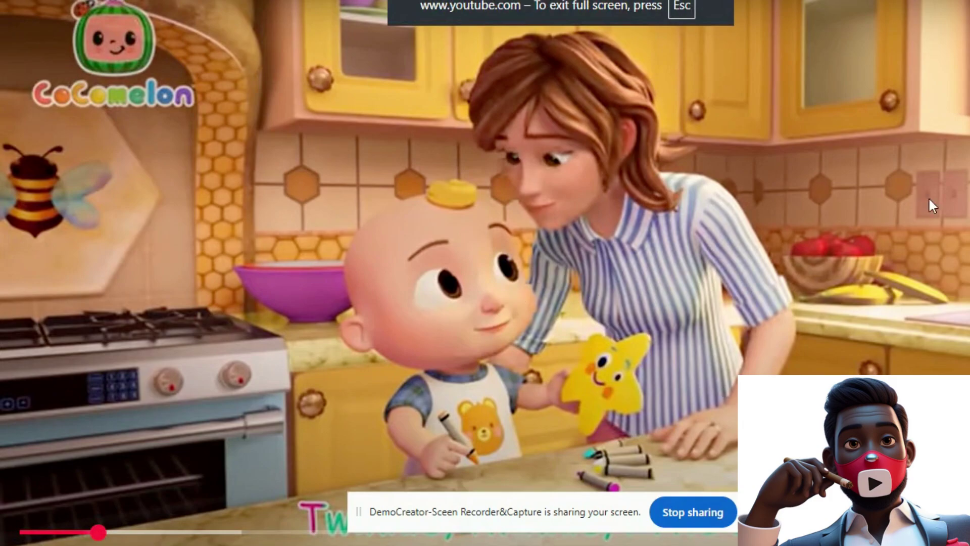
pyautogui.press('Escape')
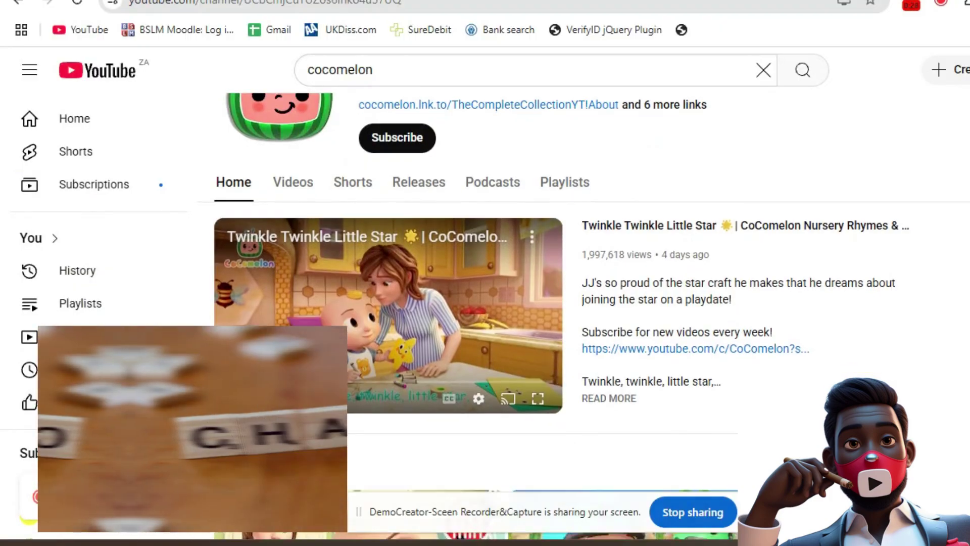
pyautogui.scroll(-5, 591, 333)
pyautogui.scroll(-5, 591, 334)
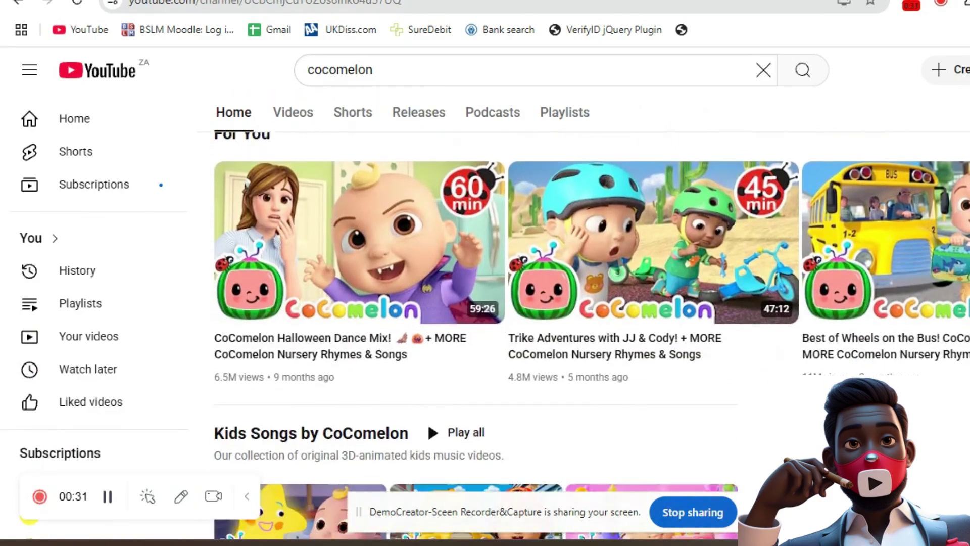
pyautogui.scroll(-6, 591, 333)
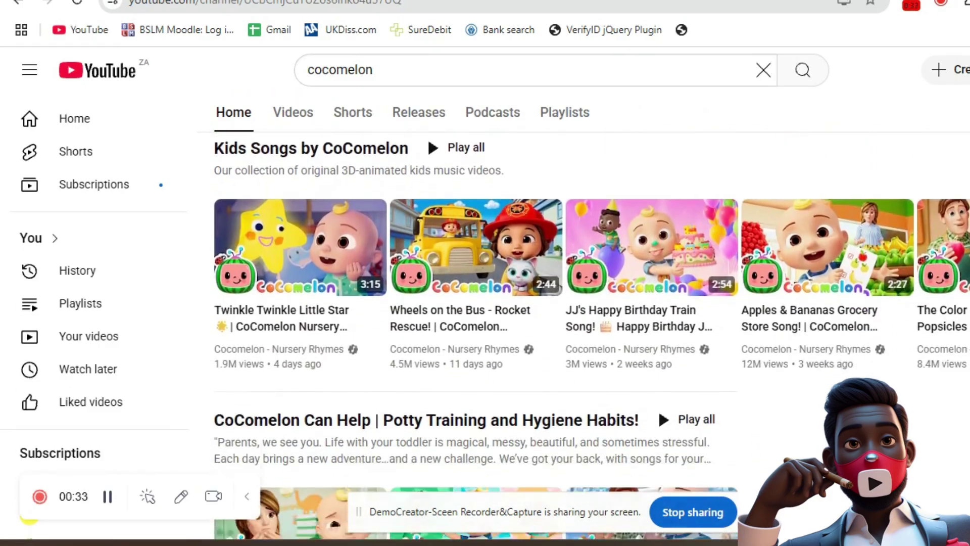
pyautogui.scroll(-6, 591, 334)
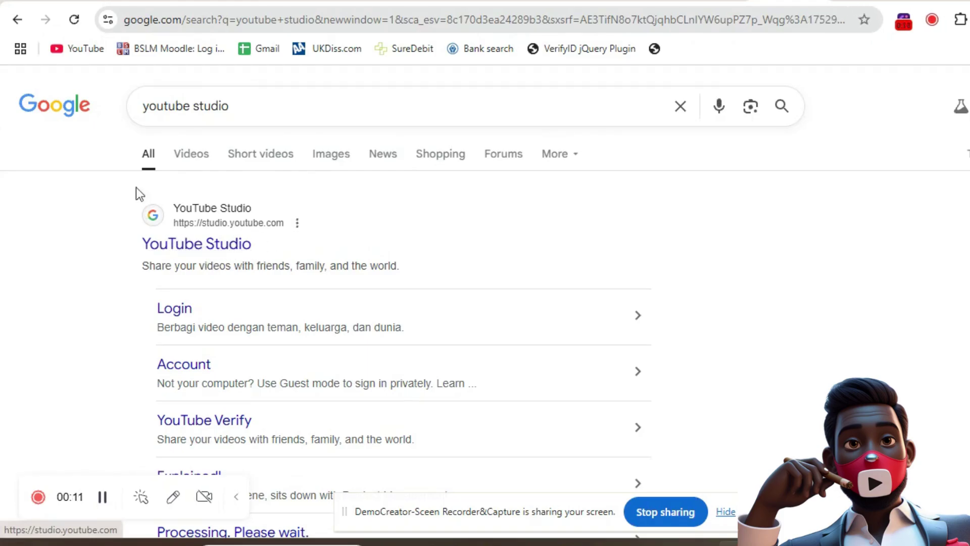
# Open the YouTube Studio result at studio.youtube.com from the Google results.
pyautogui.click(207, 246)
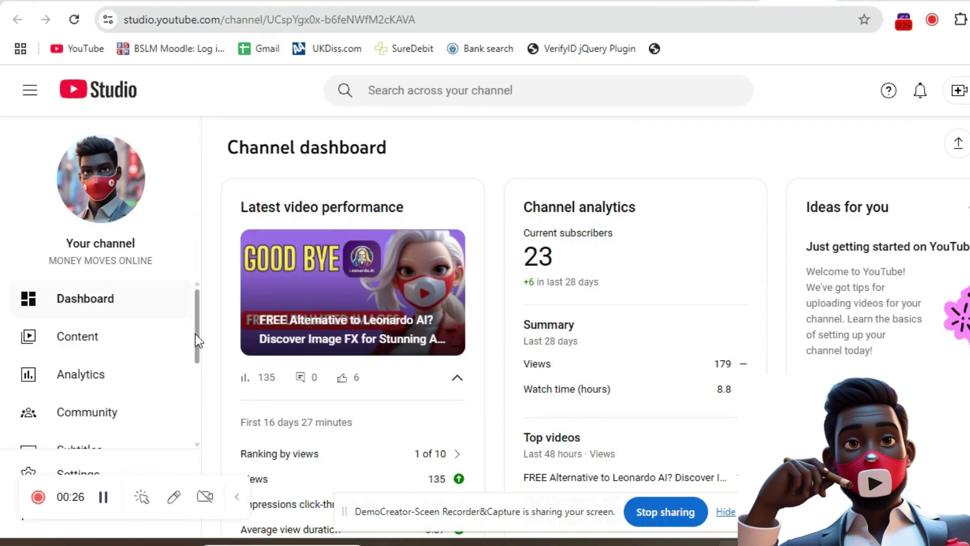
# Scroll the Studio sidebar and open the channel's Audio library.
pyautogui.moveTo(195, 335); pyautogui.dragTo(210, 423)
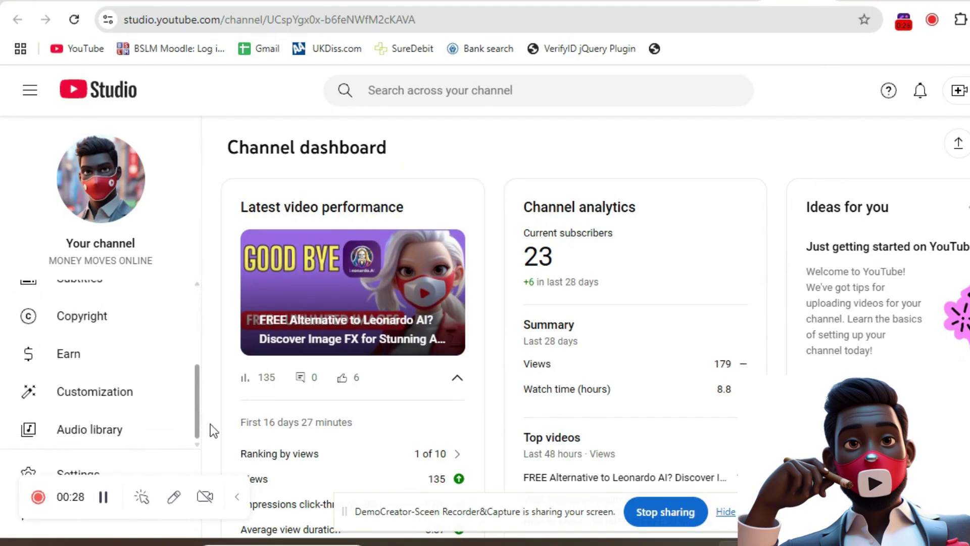
pyautogui.click(93, 431)
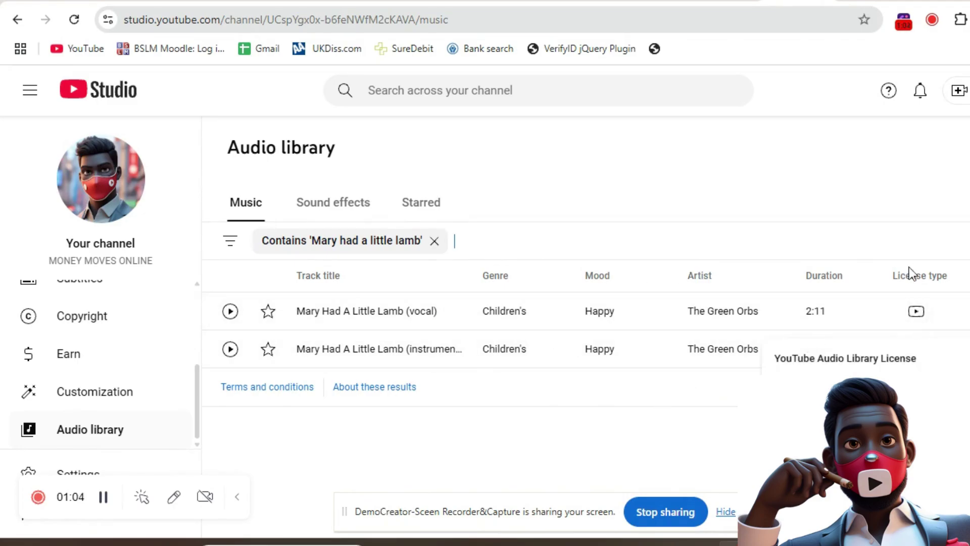
pyautogui.moveTo(917, 317)
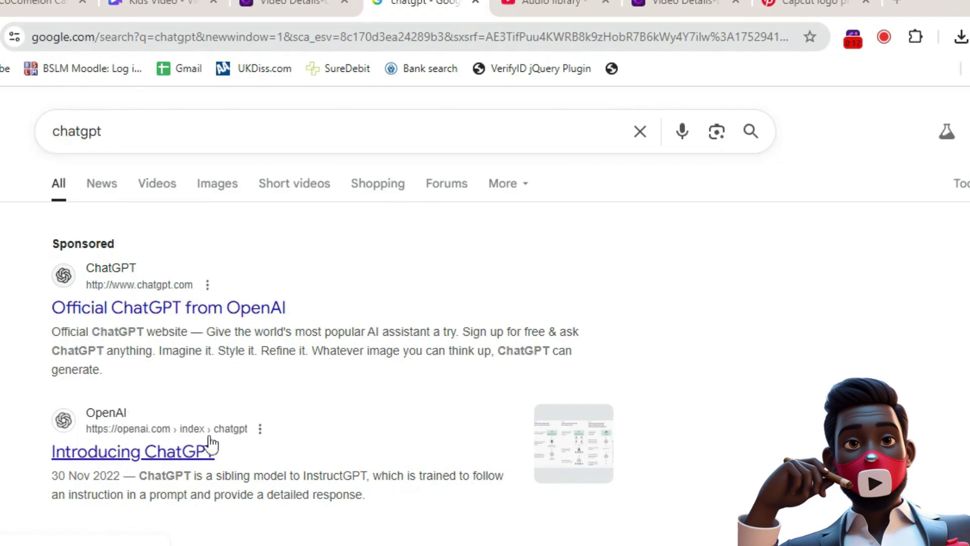
# Open the 'Official ChatGPT from OpenAI' result to reach ChatGPT's prompt page.
pyautogui.click(151, 310)
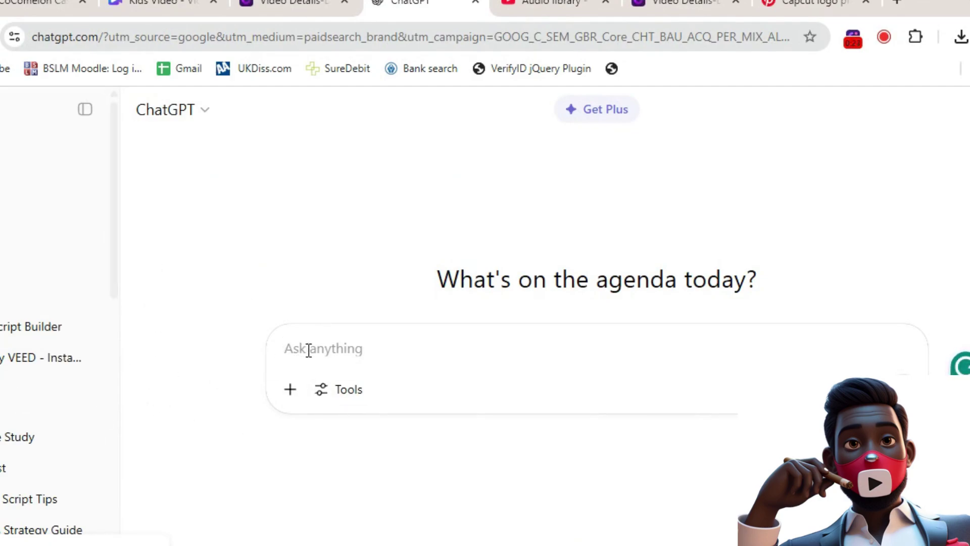
# Send the request for Pixar-style prompts per lyric line and select the first scene's prompt.
pyautogui.write('Give me detailed Pixar-style AI image prompts for each line of the song "Mary Had a Little Lamb." Include the same girl and lamb in each scene. Make it colorful, cheerful, and suitable for toddlers.')
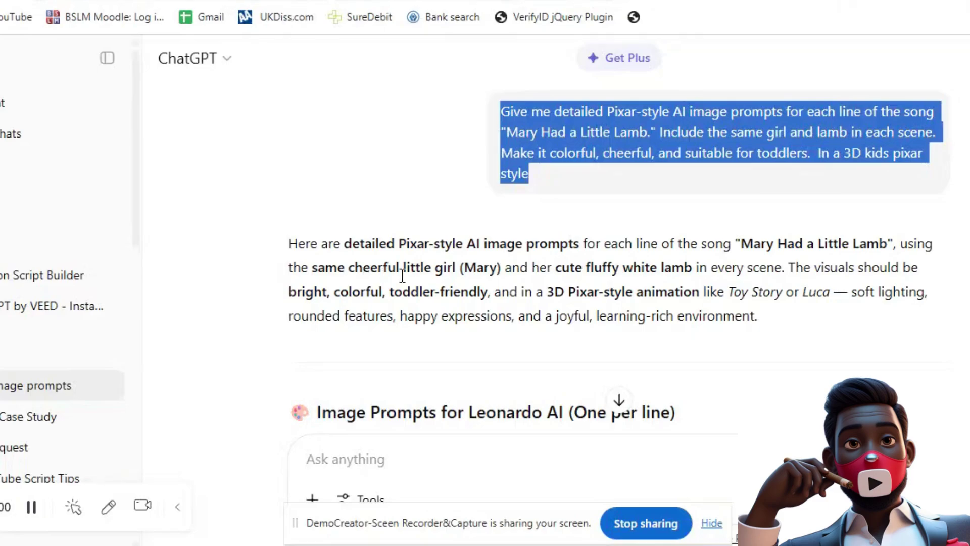
pyautogui.click(831, 331)
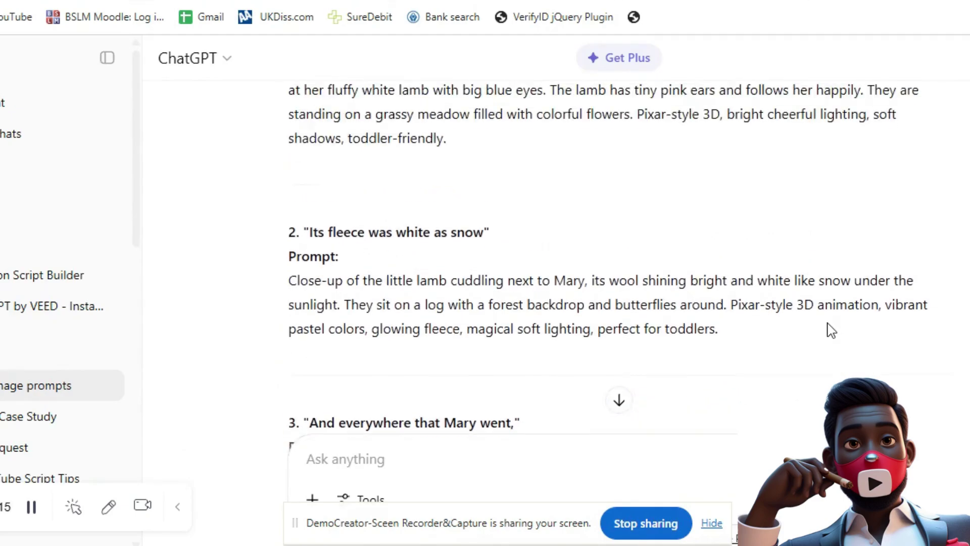
pyautogui.scroll(3, 831, 329)
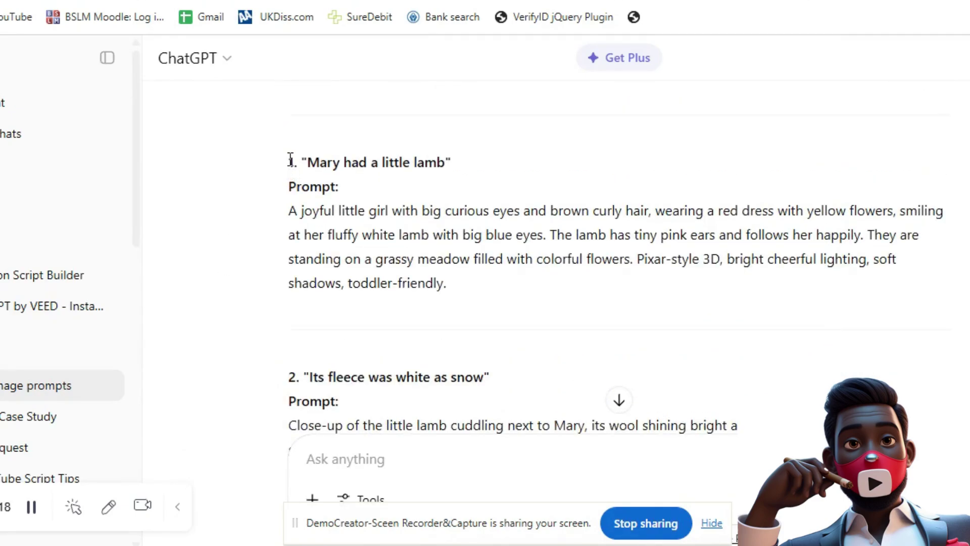
pyautogui.moveTo(290, 162)
pyautogui.mouseDown()
pyautogui.moveTo(293, 439)
pyautogui.moveTo(289, 159)
pyautogui.mouseUp()
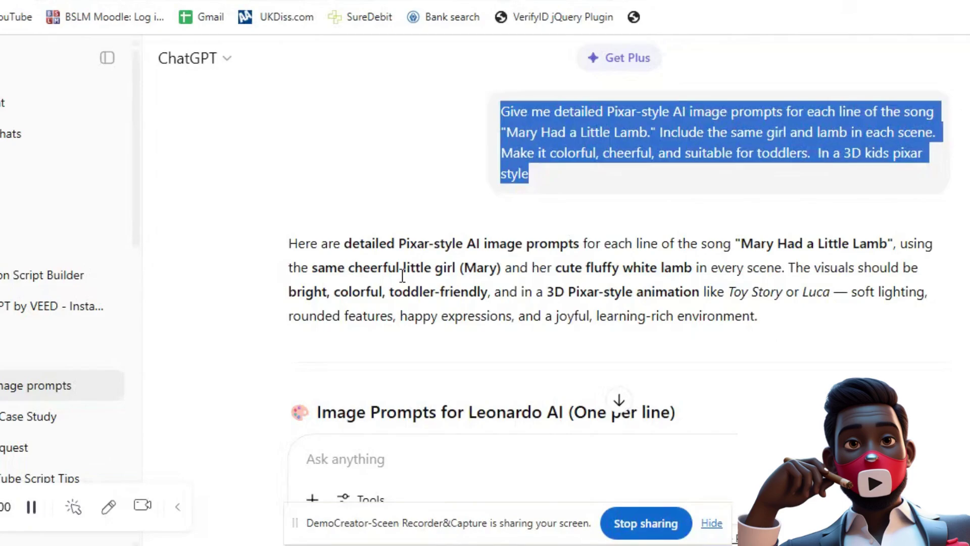
pyautogui.click(824, 325)
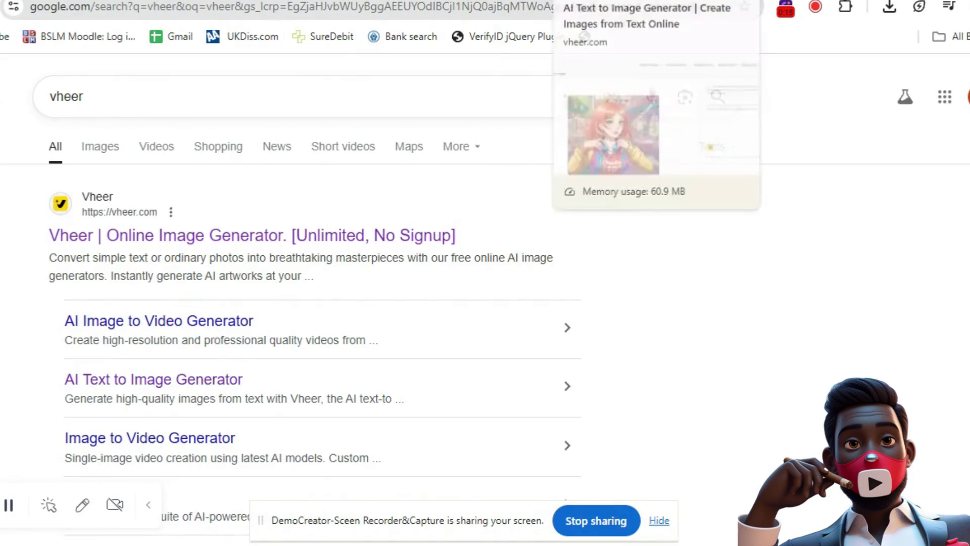
# Paste the girl and fluffy lamb scene prompt into Vheer and set the aspect ratio to 16:9.
pyautogui.click(635, 1)
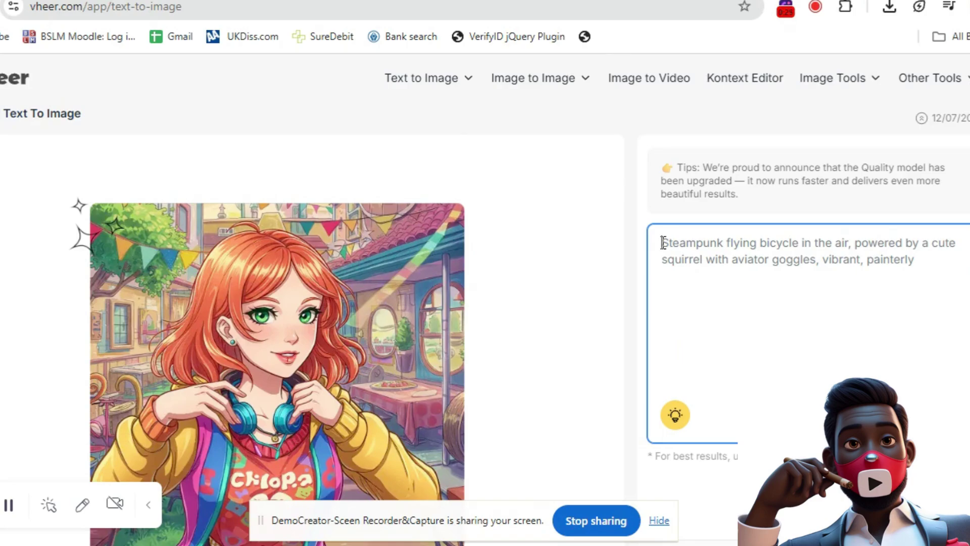
pyautogui.write('A joyful little girl with big curious eyes and brown curly hair, wearing a red dress with yellow flowers, smiling at her fluffy white lamb with big blue eyes. The lamb has tiny pink ears and follows her happily. They are standing on a grassy meadow filled with colorful flowers. Pixar-style 3D, bright cheerful lighting, soft shadows, toddler-friendly.')
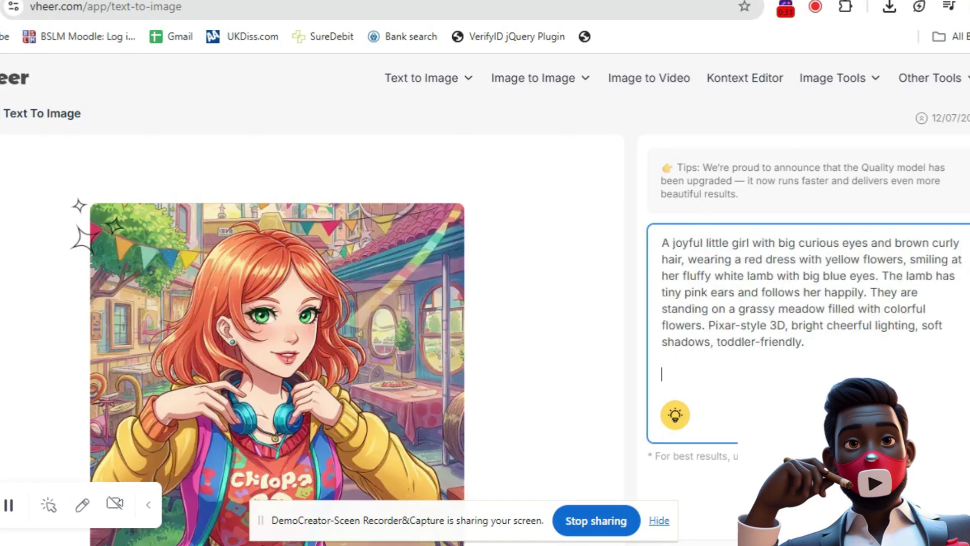
pyautogui.scroll(-4, 485, 303)
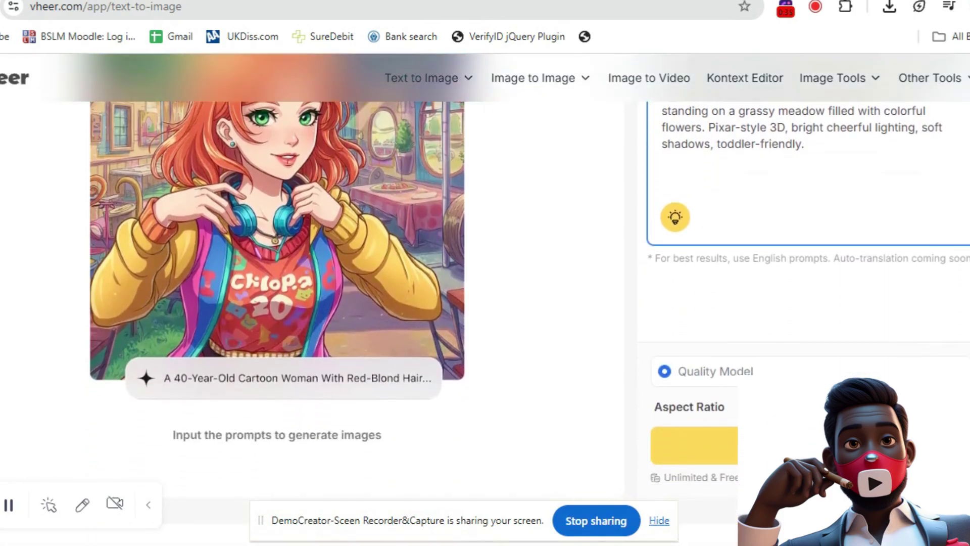
pyautogui.click(694, 445)
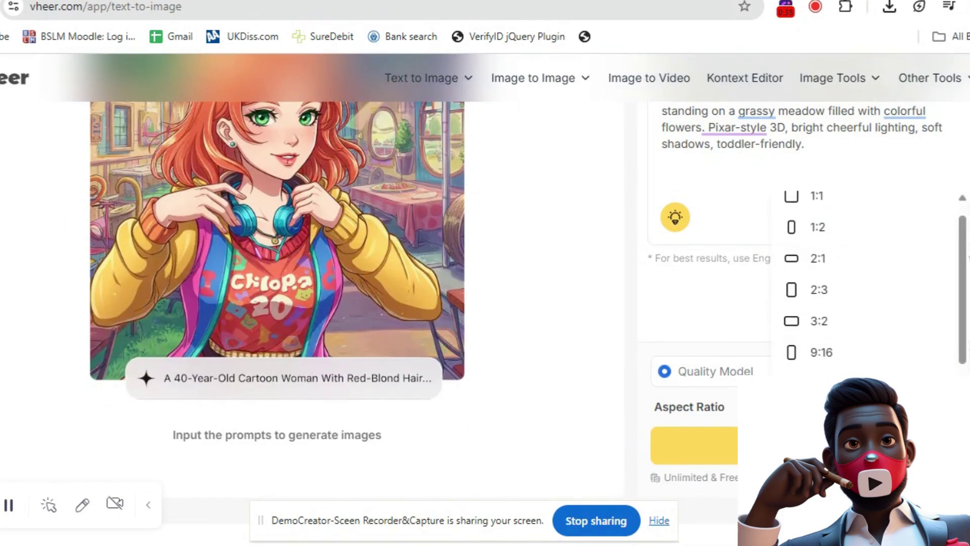
pyautogui.scroll(-1, 859, 282)
pyautogui.click(829, 370)
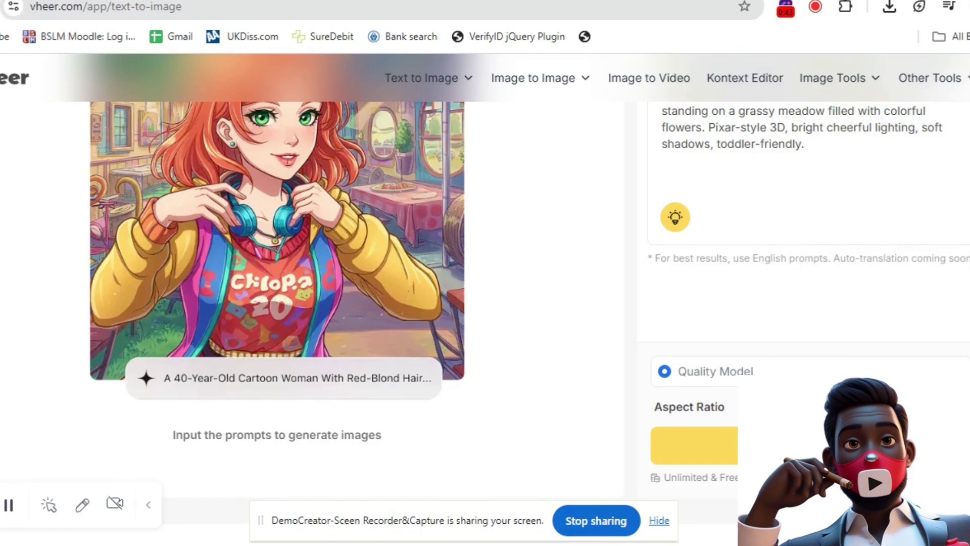
pyautogui.scroll(4, 600, 340)
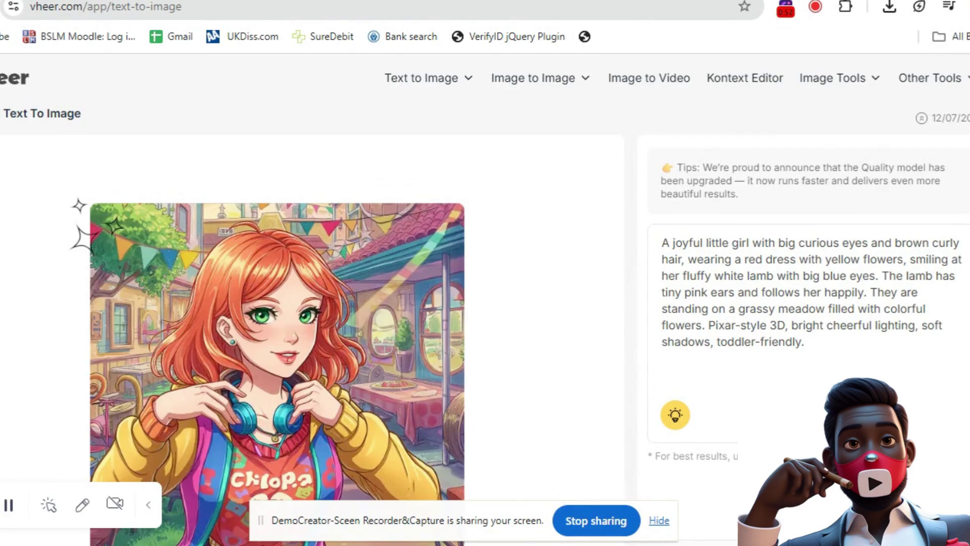
pyautogui.scroll(-3, 485, 303)
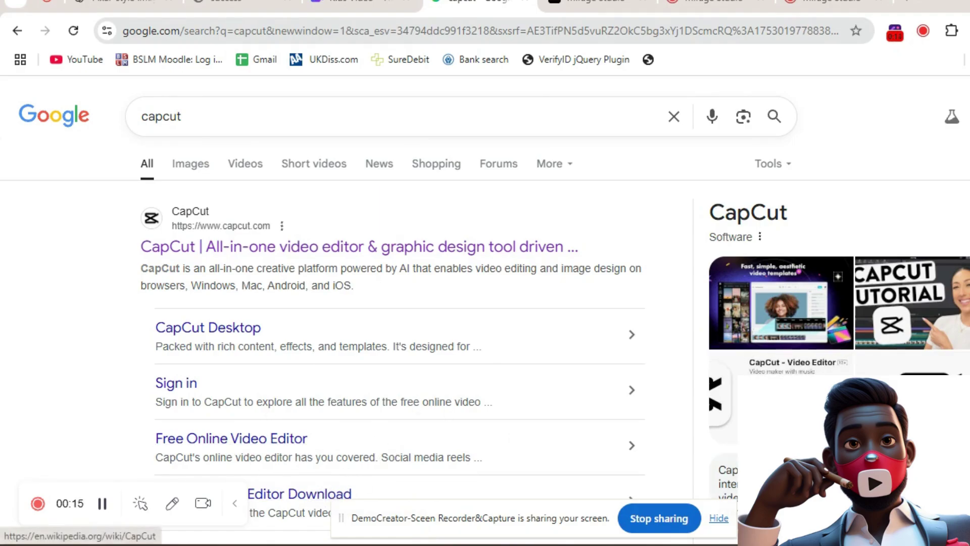
# Scroll down the Google results for capcut.
pyautogui.scroll(-2, 403, 404)
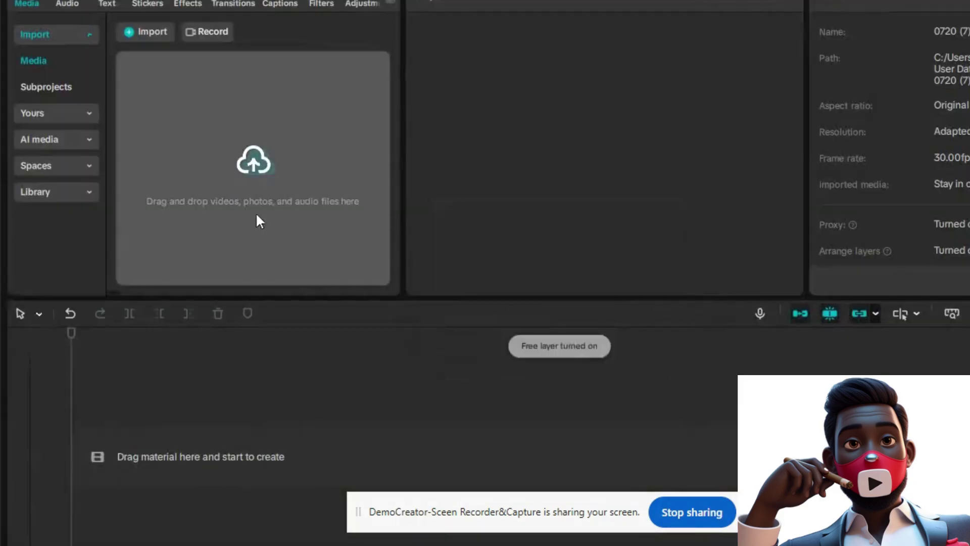
# Import Mary 8.mp4, place it after the last timeline clip, and scrub to about 20 seconds.
pyautogui.click(160, 36)
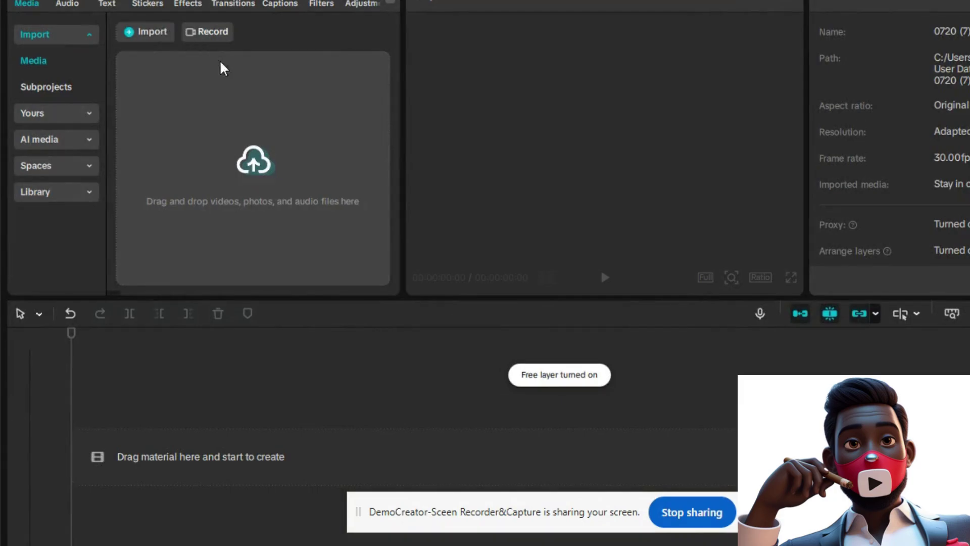
pyautogui.scroll(-4, 328, 215)
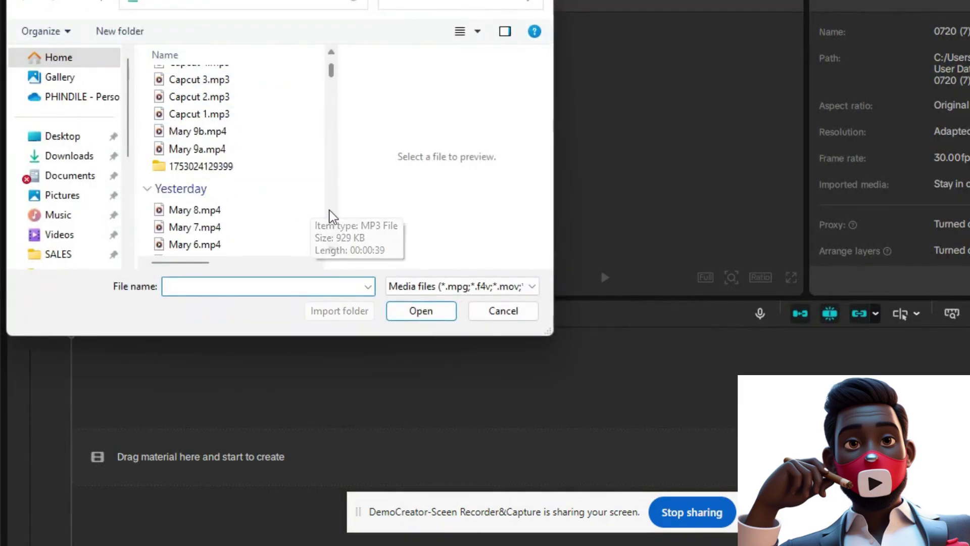
pyautogui.click(232, 142)
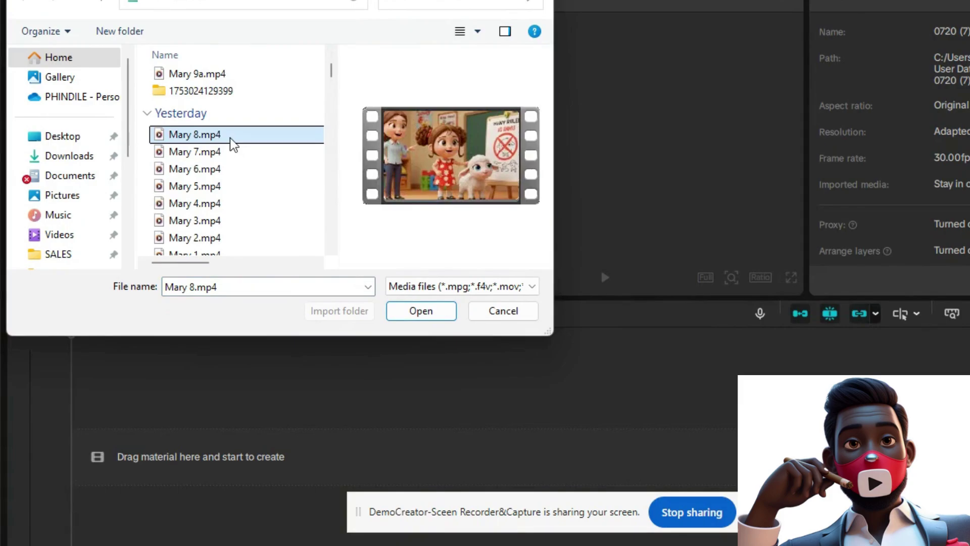
pyautogui.doubleClick(232, 135)
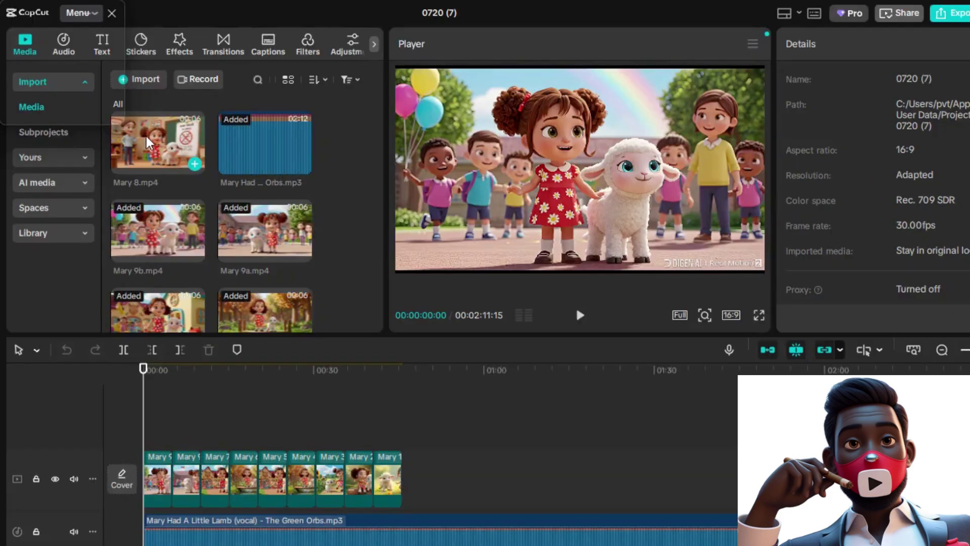
pyautogui.moveTo(146, 135); pyautogui.dragTo(403, 482)
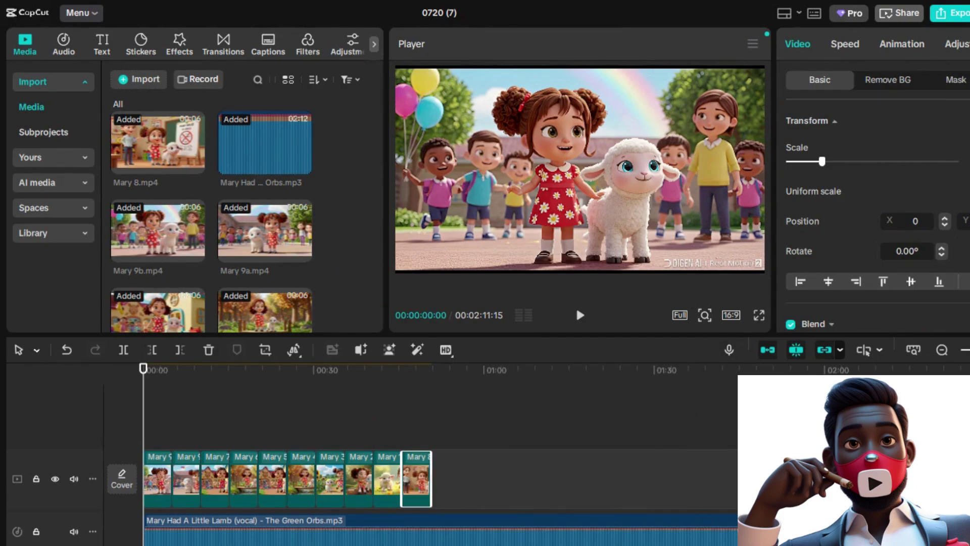
pyautogui.click(738, 322)
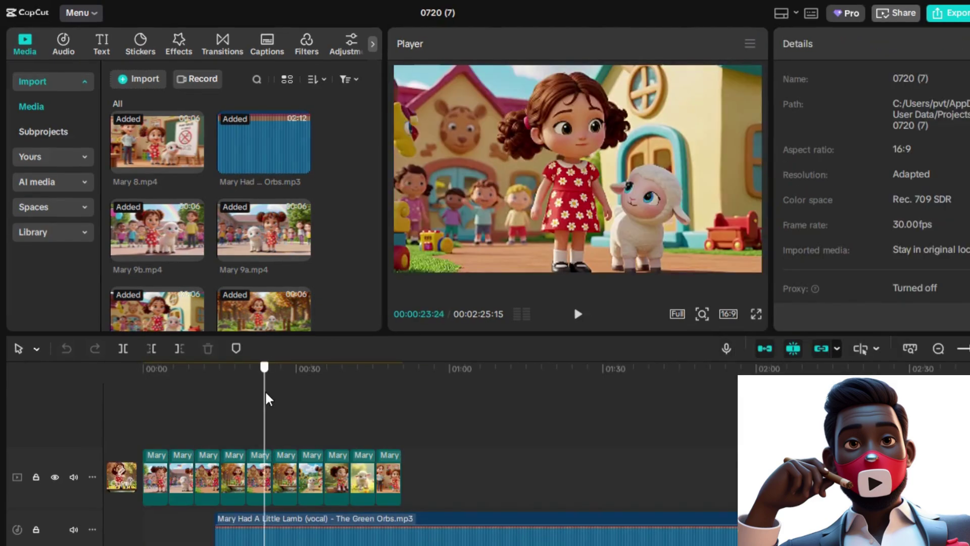
pyautogui.moveTo(264, 399)
pyautogui.mouseDown()
pyautogui.moveTo(273, 399)
pyautogui.moveTo(252, 399)
pyautogui.mouseUp()
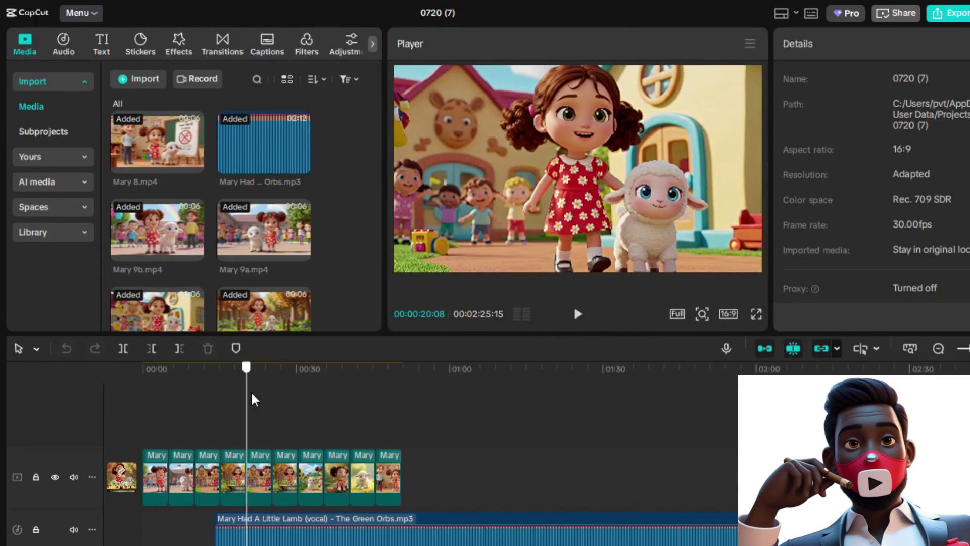
# Export the current preview frame as a 1080P PNG still.
pyautogui.click(750, 43)
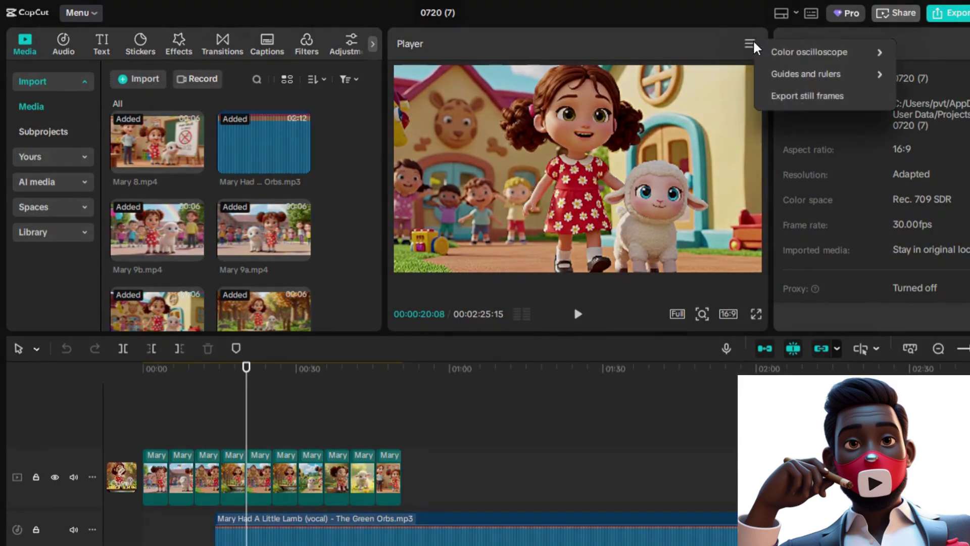
pyautogui.click(823, 97)
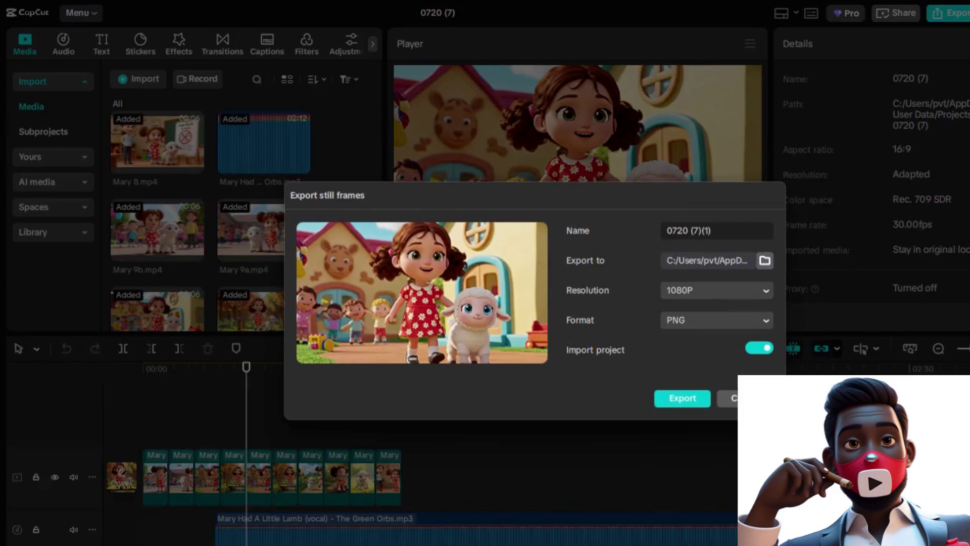
pyautogui.click(683, 405)
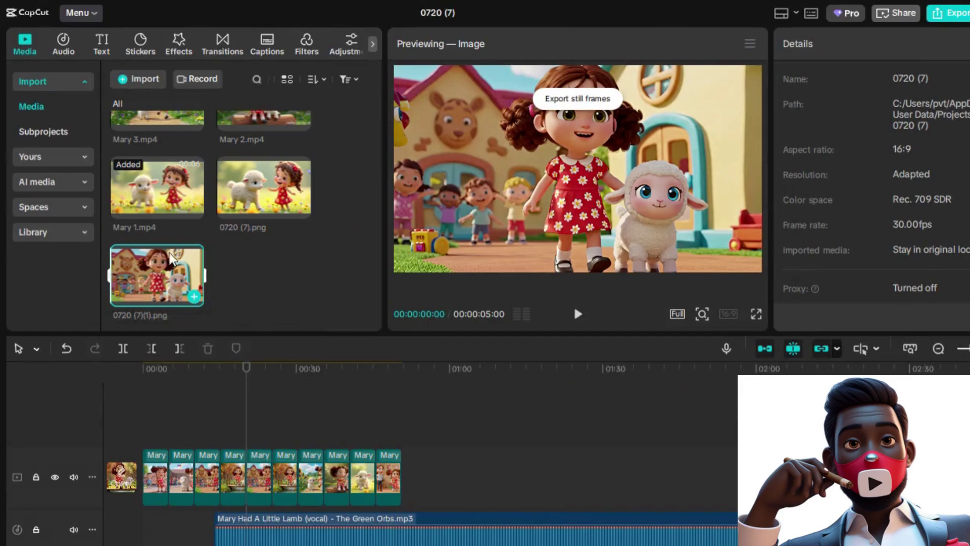
# Place the 0720 (7)(1).png cover still at the track start and stretch it to about 18 seconds.
pyautogui.moveTo(158, 267); pyautogui.dragTo(134, 465)
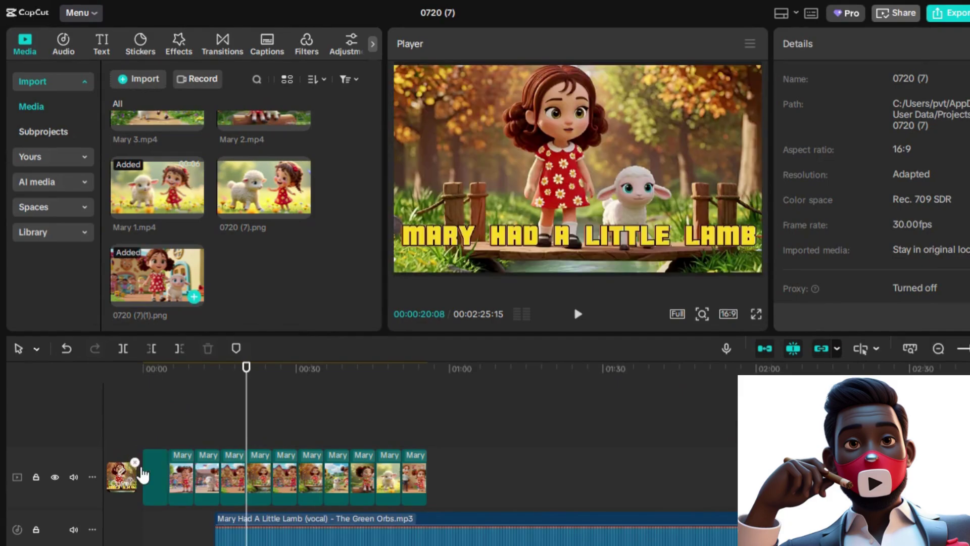
pyautogui.click(151, 477)
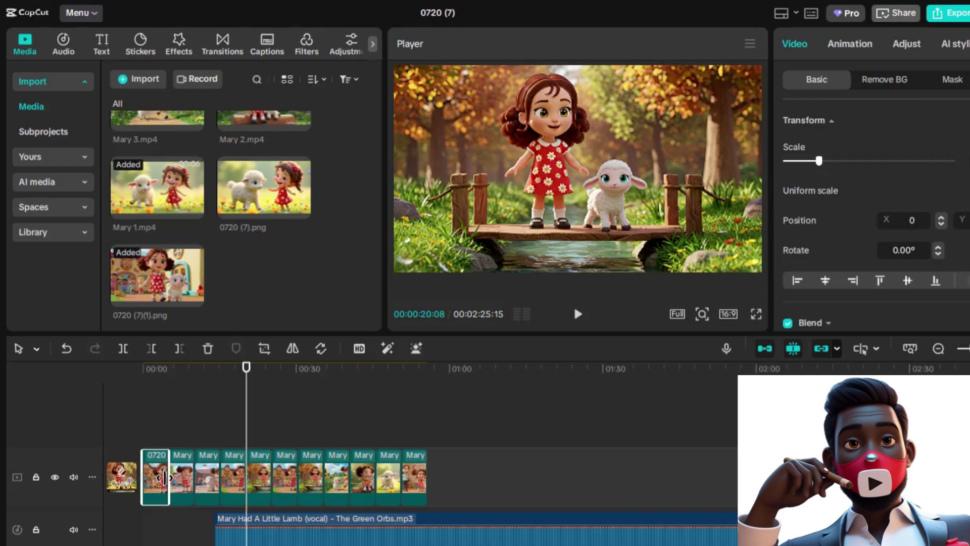
pyautogui.moveTo(169, 474); pyautogui.dragTo(212, 487)
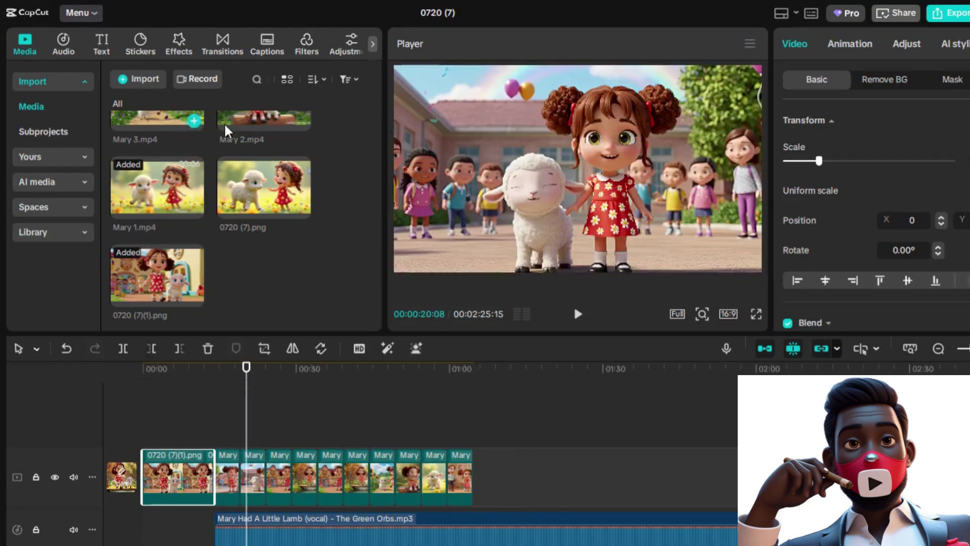
# Add a 'Mary Had a Little Lamb' text clip in the yellow-outlined style, moved low in the frame.
pyautogui.click(103, 46)
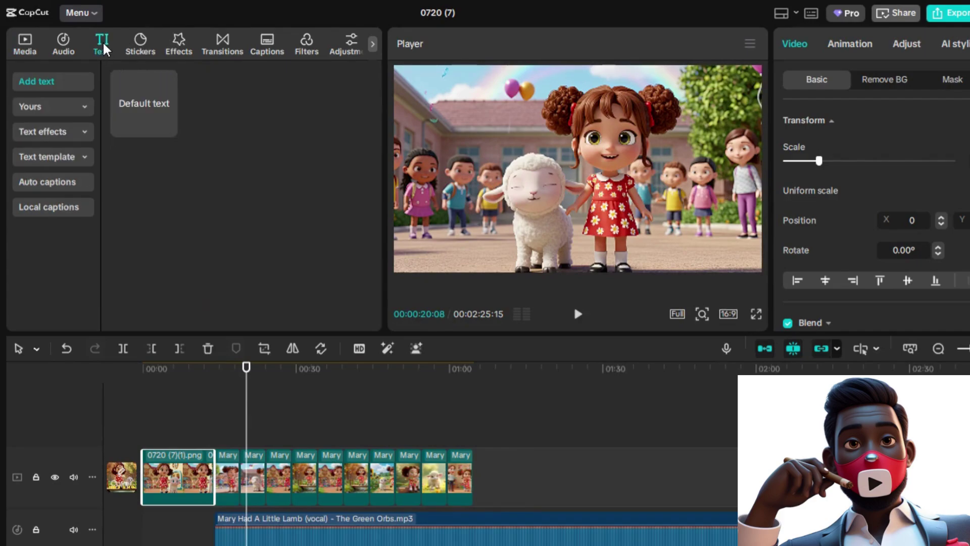
pyautogui.moveTo(134, 116)
pyautogui.moveTo(138, 123); pyautogui.dragTo(143, 432)
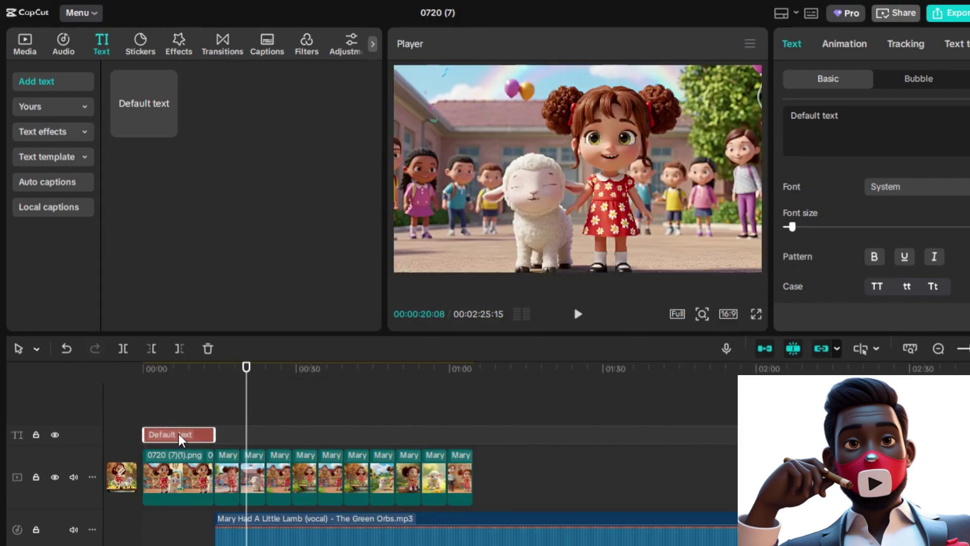
pyautogui.click(181, 471)
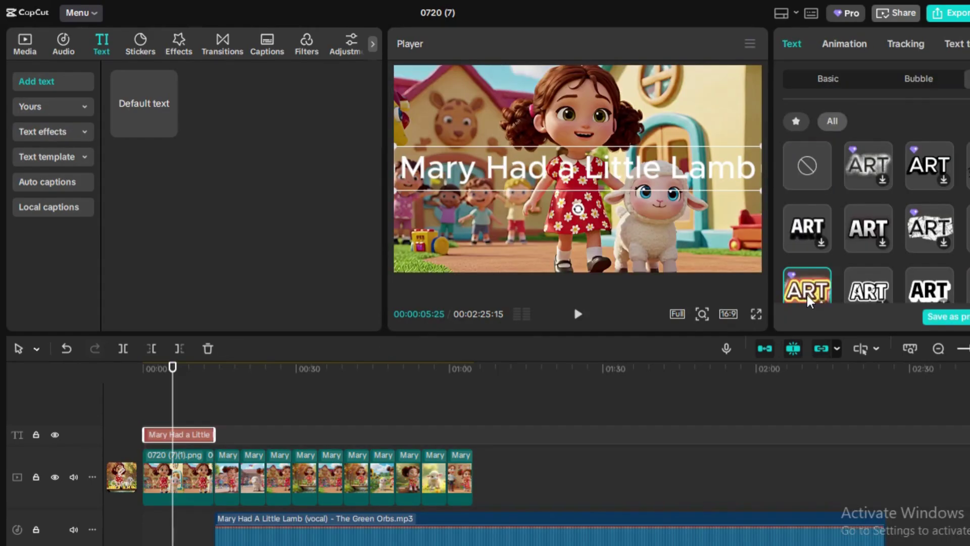
pyautogui.click(806, 292)
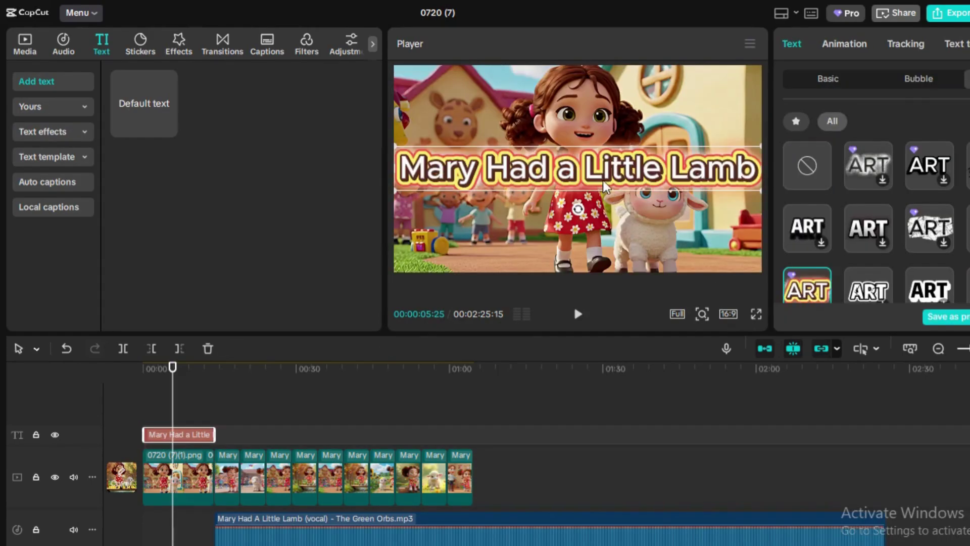
pyautogui.moveTo(599, 175); pyautogui.dragTo(597, 245)
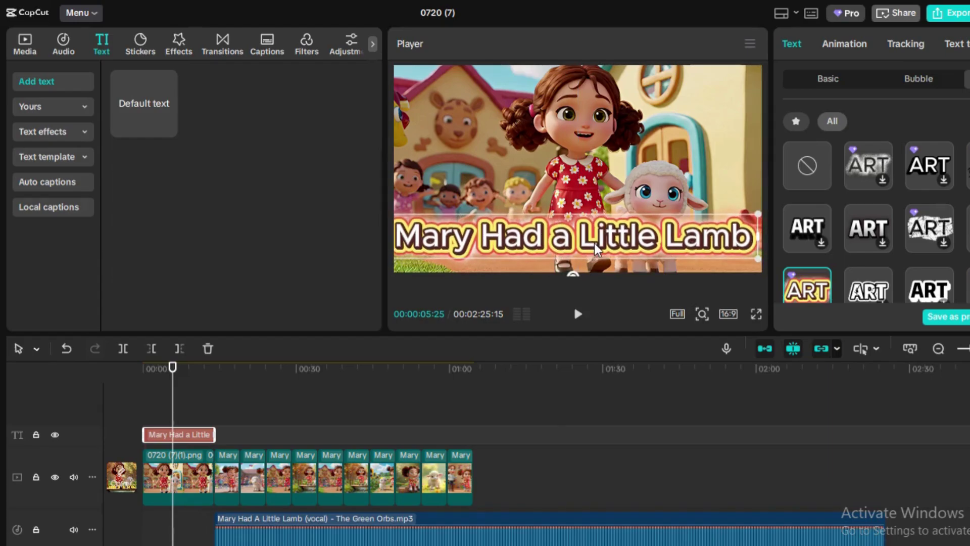
pyautogui.click(435, 128)
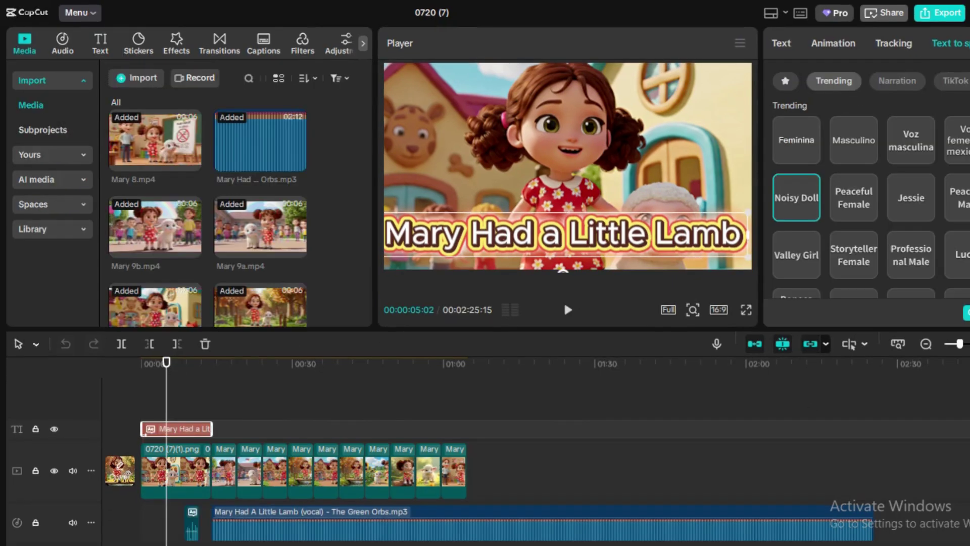
# Generate a voice-over of the title, then place the 'little kids' search result Little Kids on a new audio track.
pyautogui.click(966, 313)
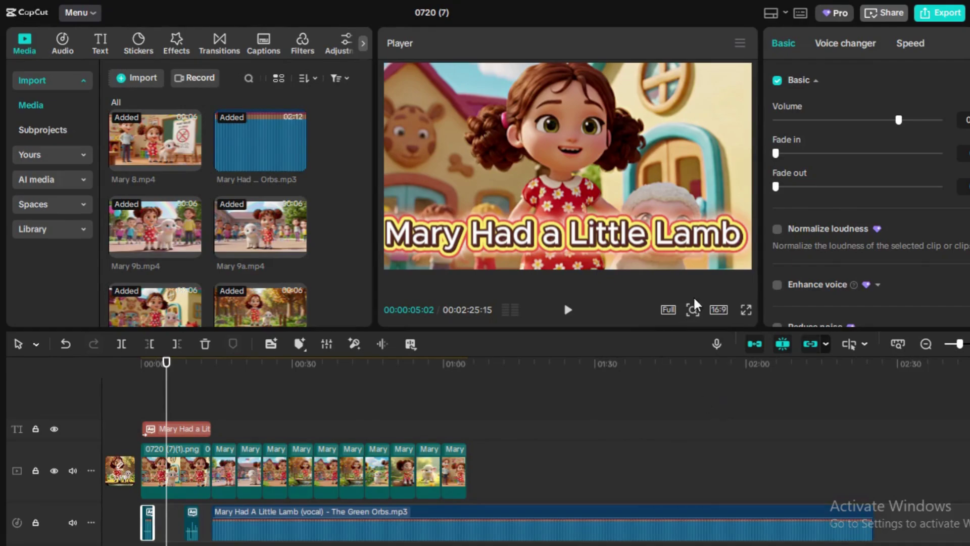
pyautogui.click(65, 42)
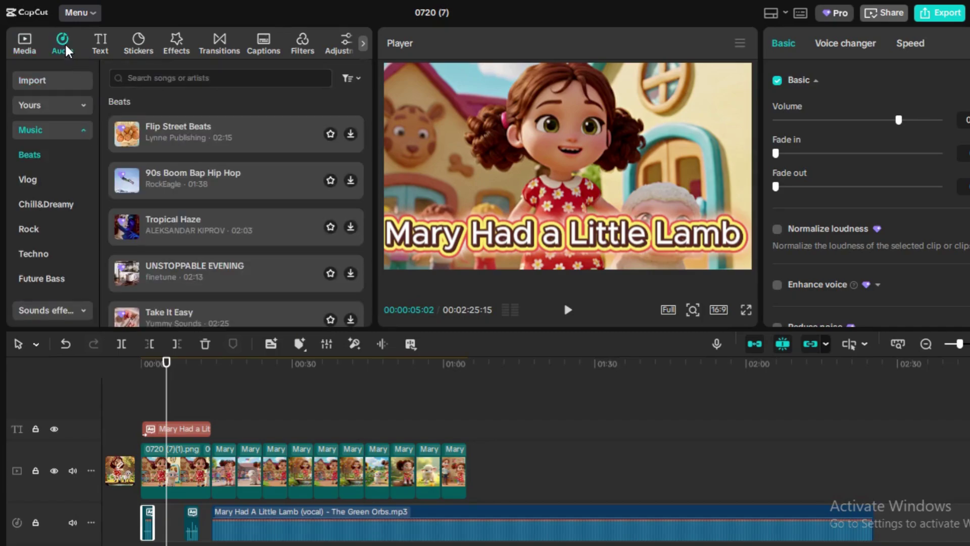
pyautogui.click(194, 77)
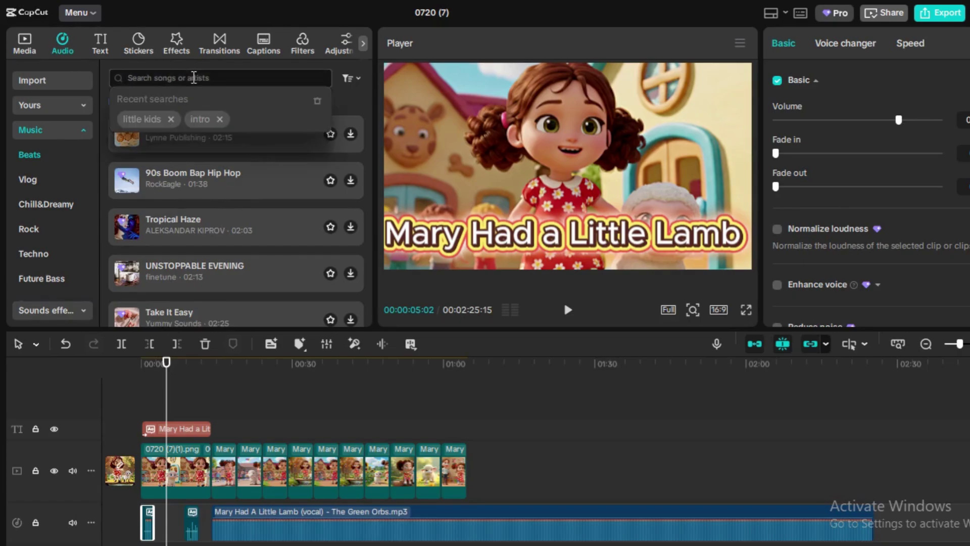
pyautogui.write('litt')
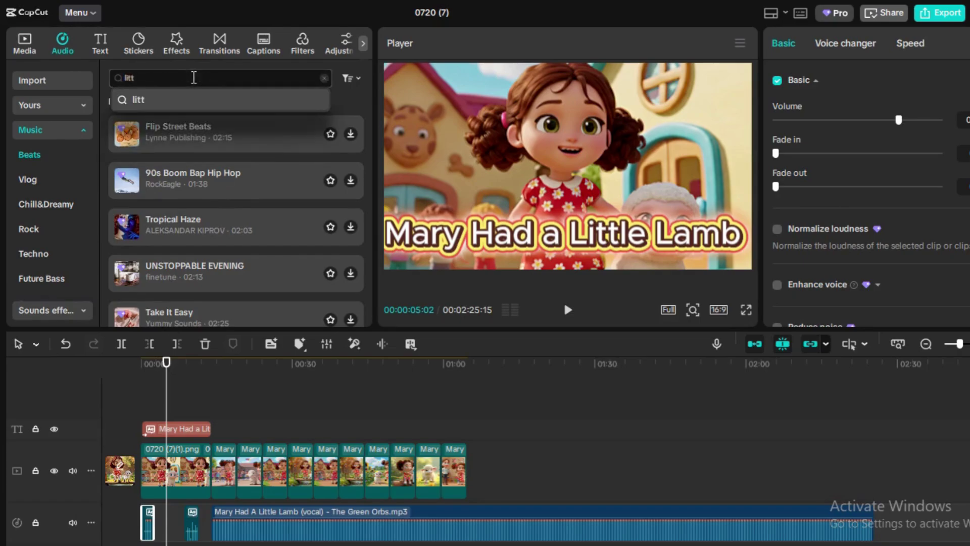
pyautogui.write('le kids')
pyautogui.press('Return')
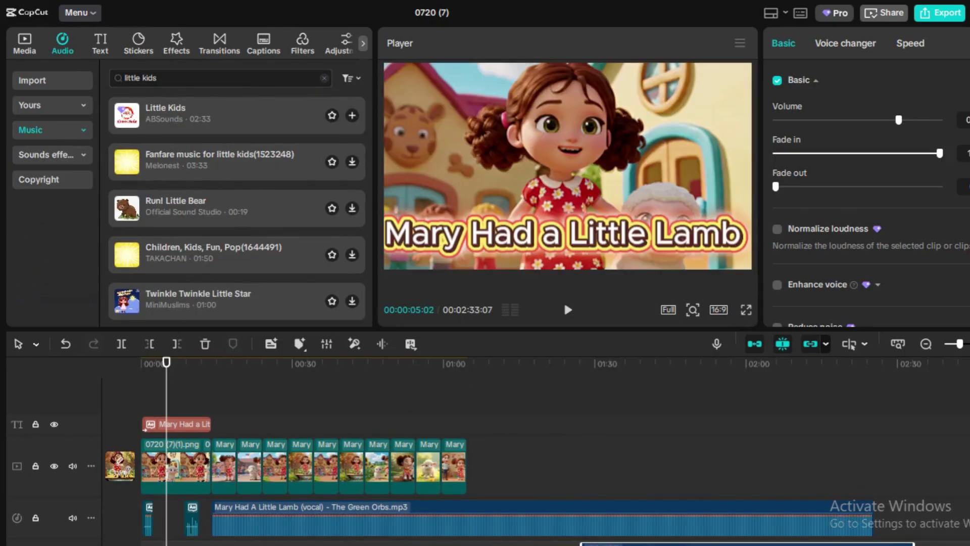
pyautogui.moveTo(657, 543); pyautogui.dragTo(228, 510)
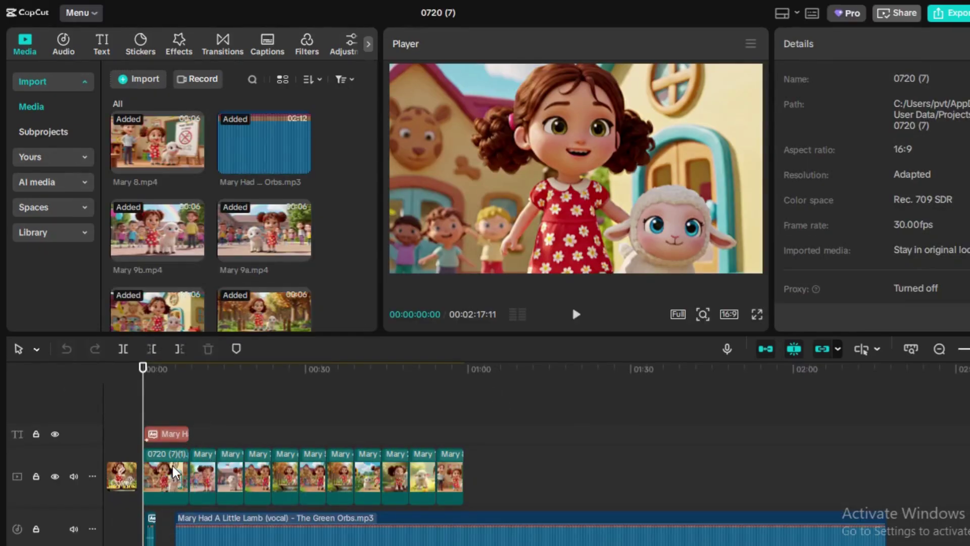
# Apply a 0.5s Zoom Out entrance animation to the opening cover still clip.
pyautogui.click(142, 365)
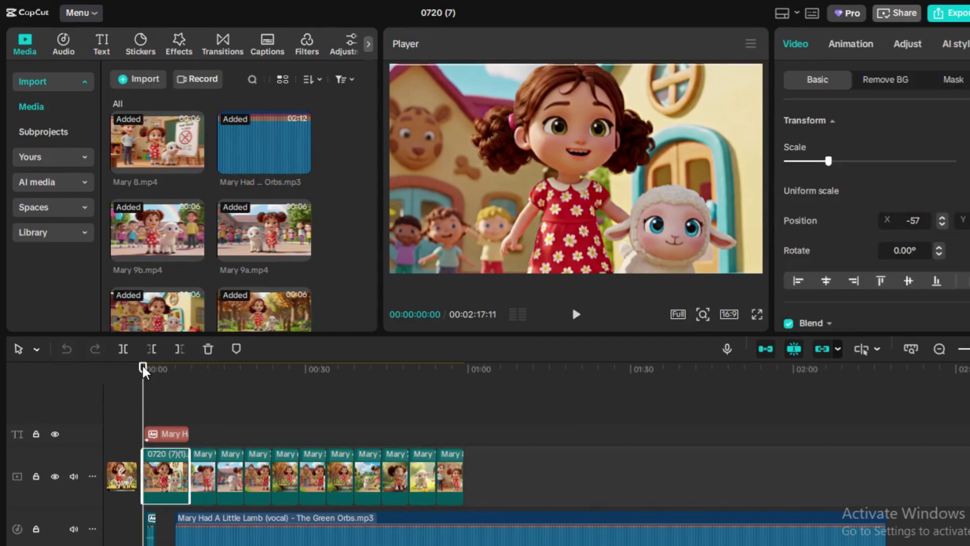
pyautogui.moveTo(141, 364); pyautogui.dragTo(164, 379)
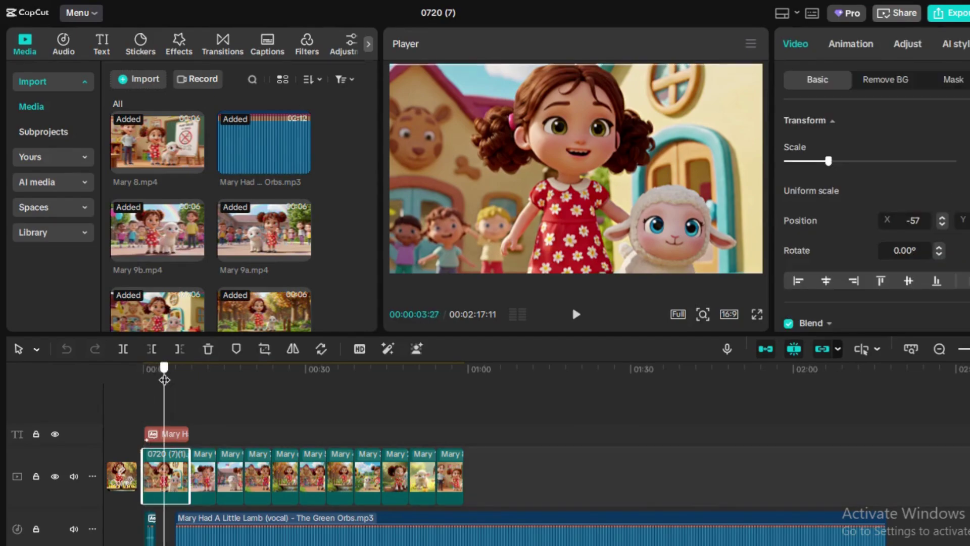
pyautogui.click(842, 42)
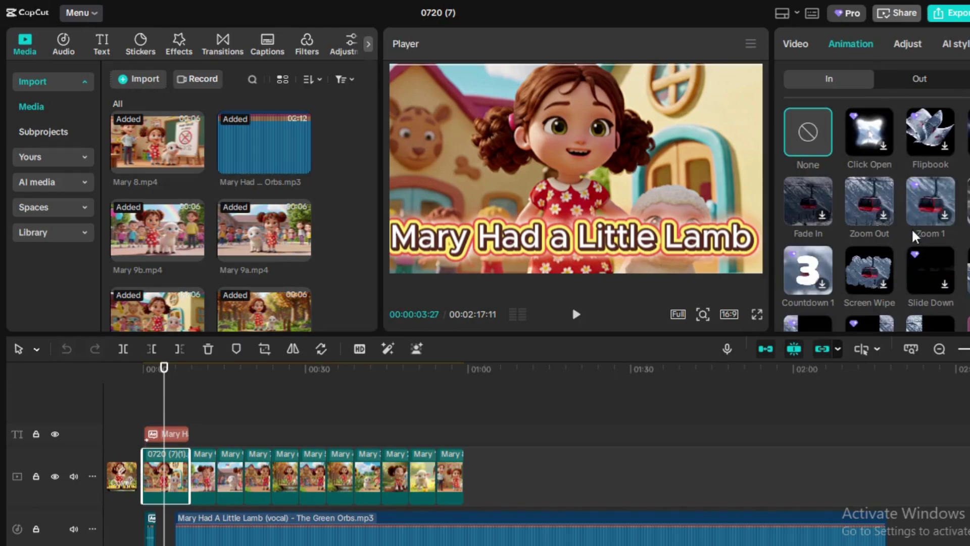
pyautogui.click(861, 215)
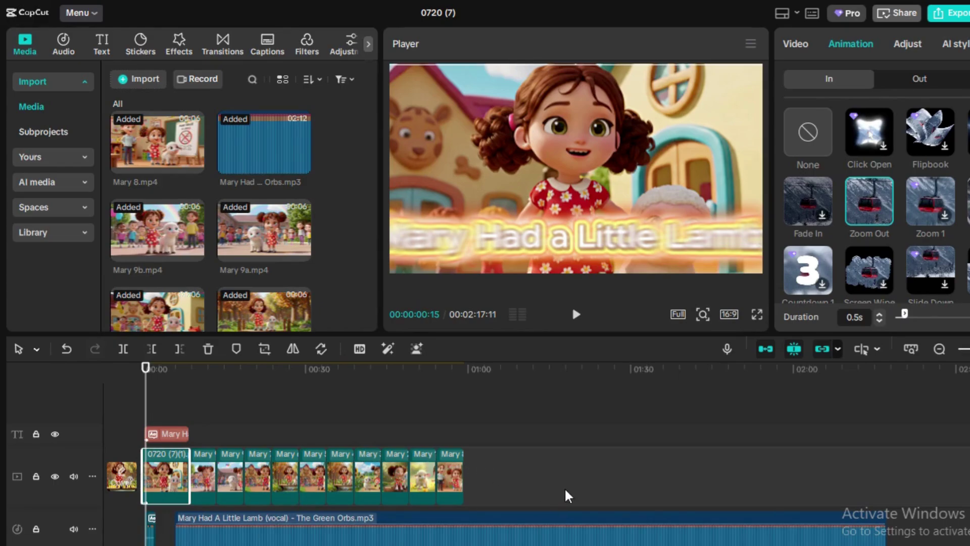
pyautogui.click(203, 485)
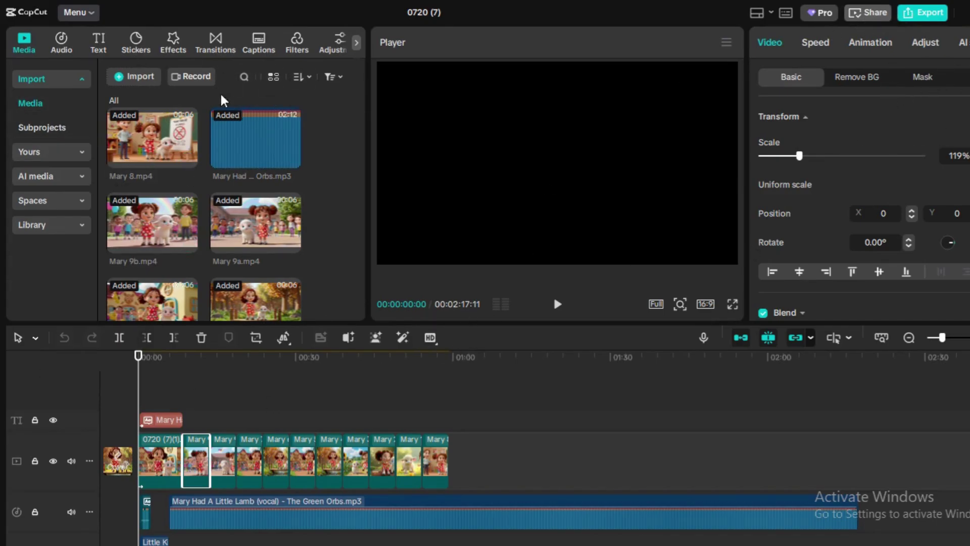
# Drop a Default text clip onto the text track just after the Mary Had a Little Lamb title.
pyautogui.click(99, 45)
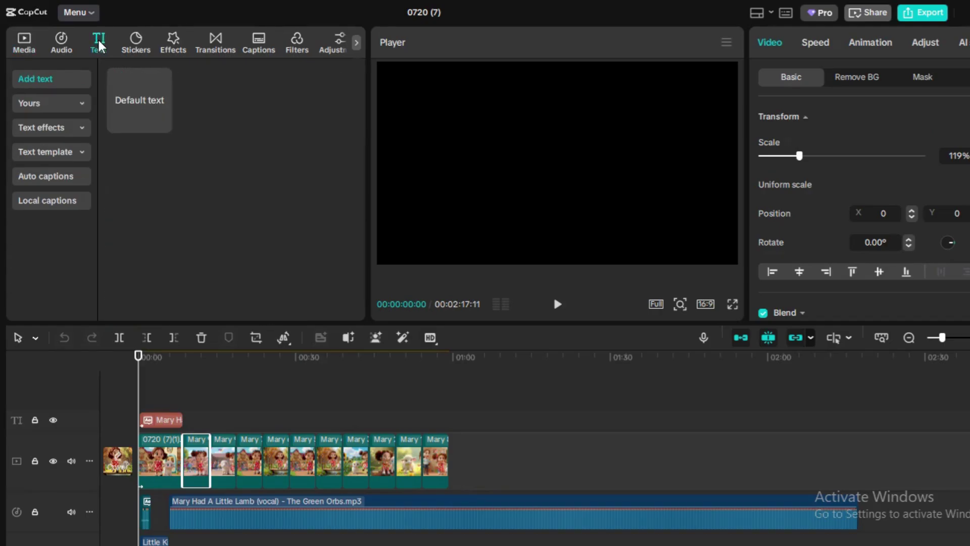
pyautogui.moveTo(140, 105); pyautogui.dragTo(193, 420)
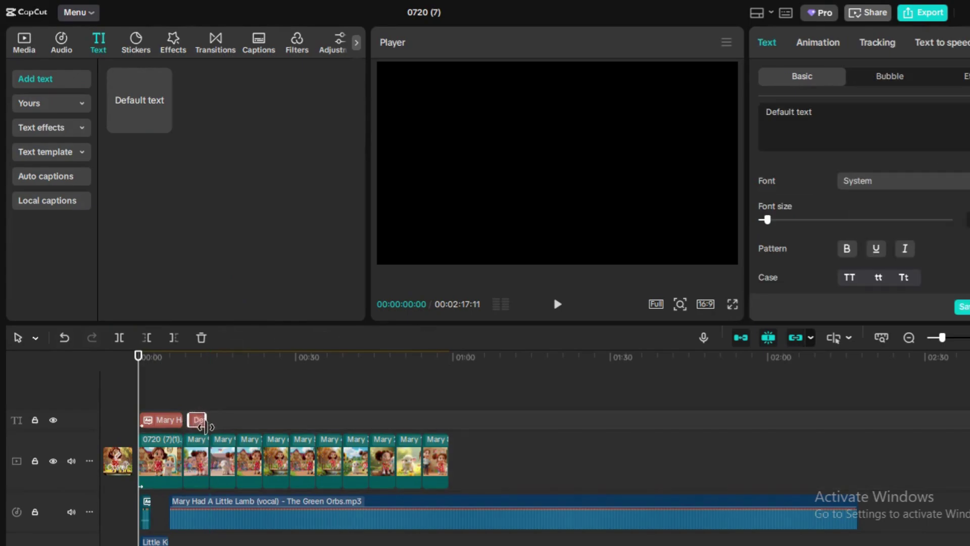
pyautogui.click(813, 45)
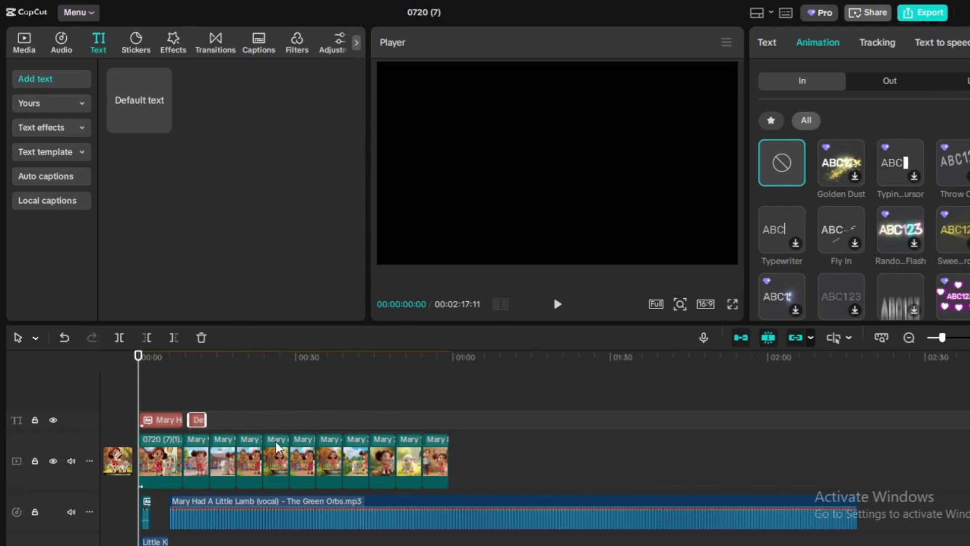
pyautogui.rightClick(198, 422)
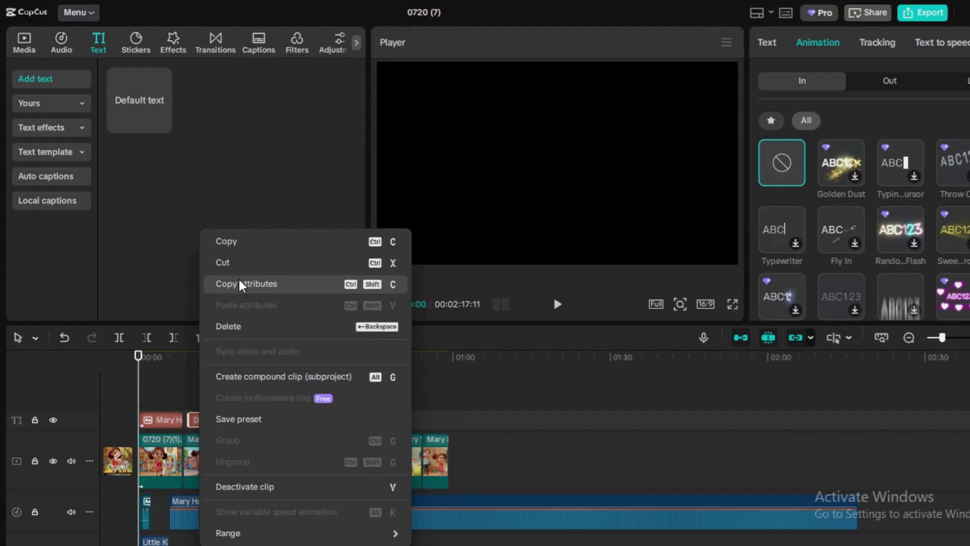